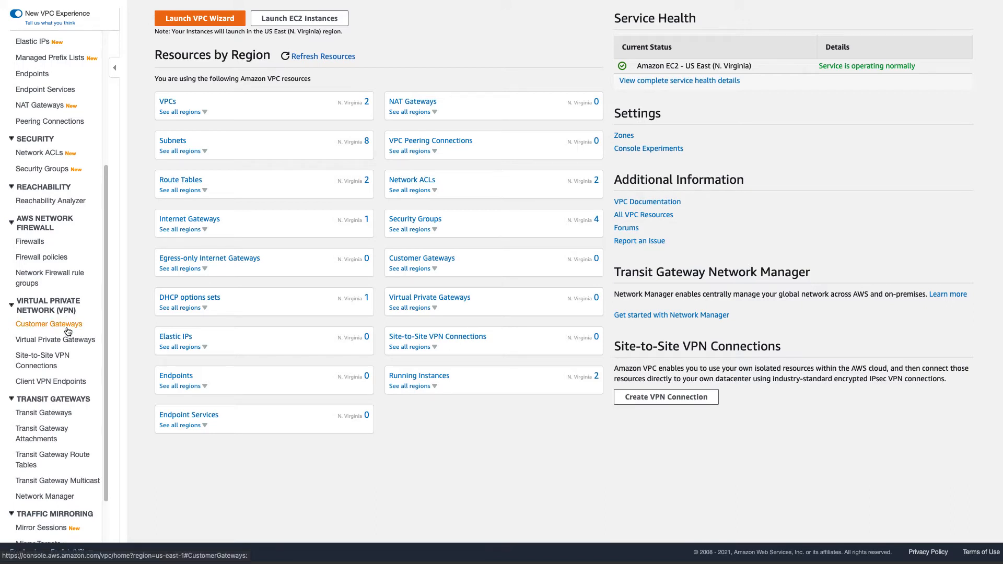
Step: Create a customer gateway named home-cgw with static routing, the gateway's public IP address and the device Ubiquiti Dream Machine Pro Firewall
{"action": "left_click", "coordinate": [67, 324]}
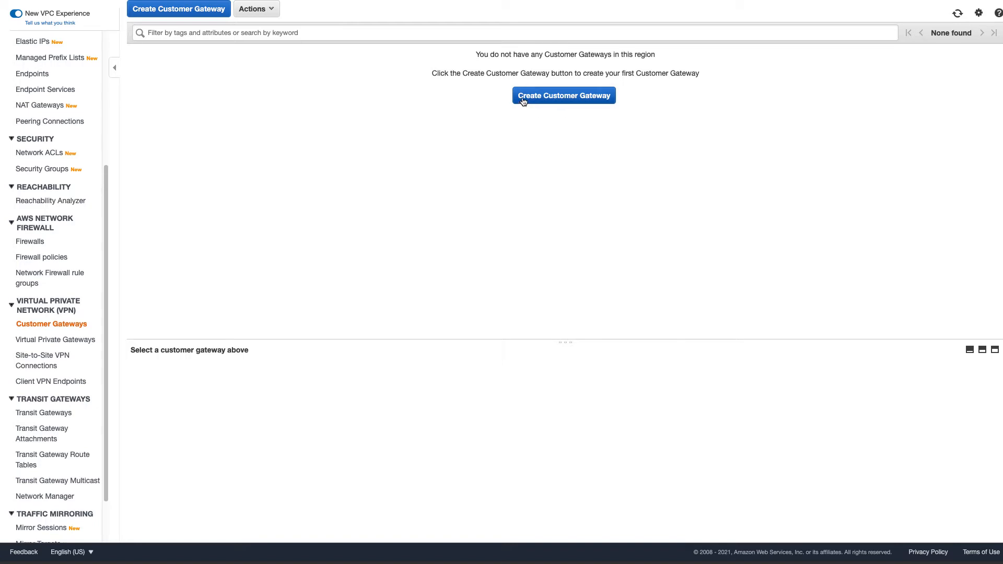
{"action": "left_click", "coordinate": [574, 100]}
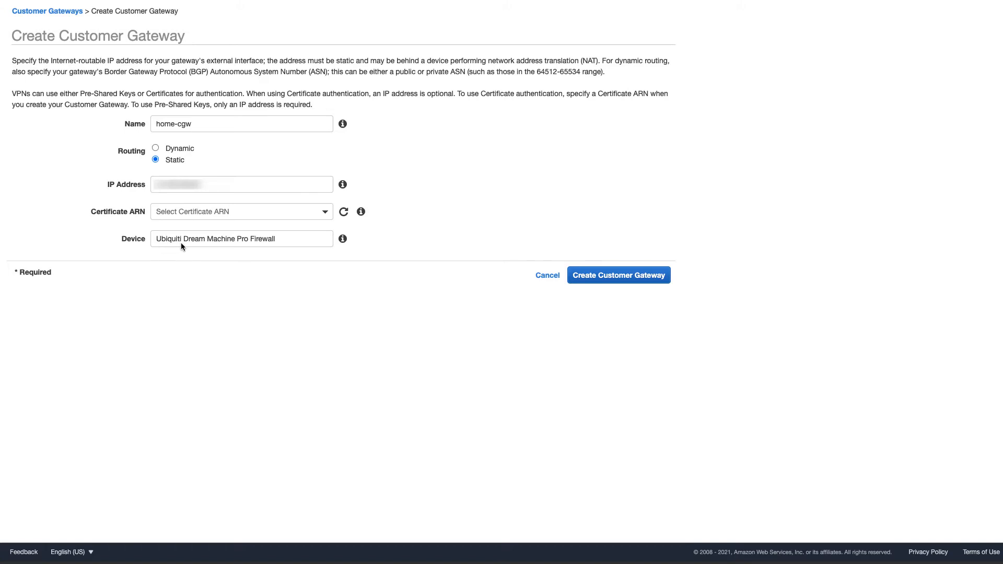
{"action": "left_click", "coordinate": [603, 286]}
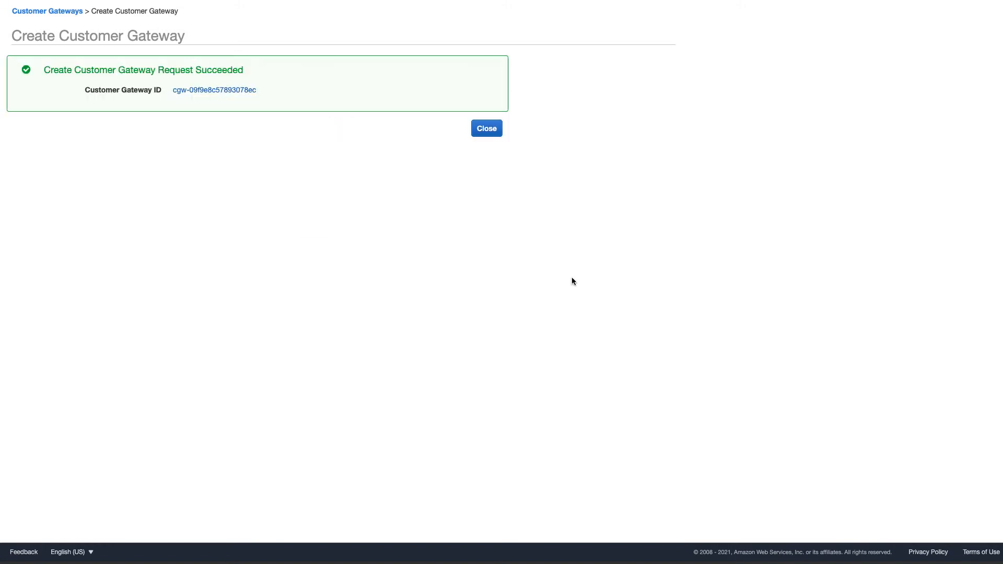
{"action": "left_click", "coordinate": [486, 130]}
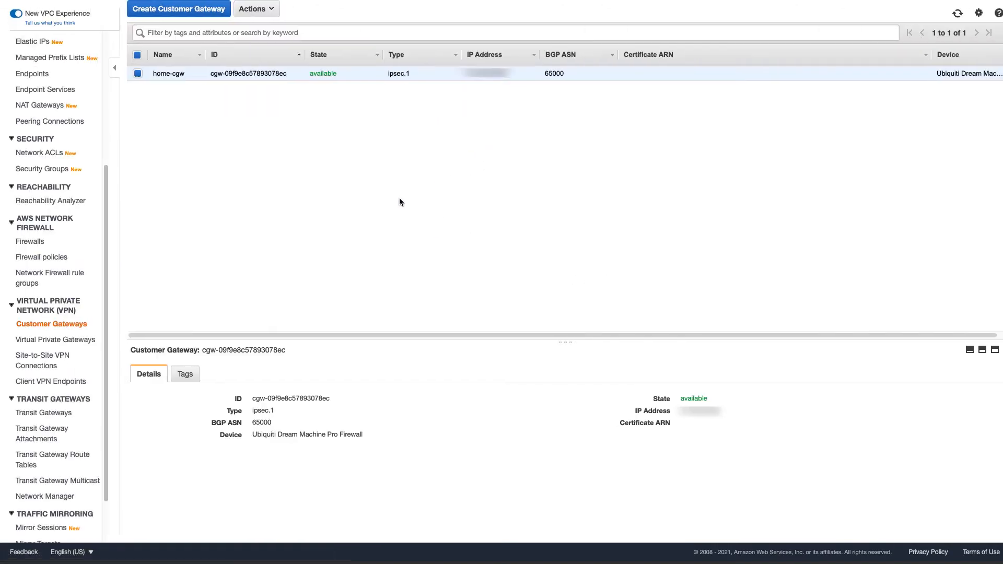
Step: Create a virtual private gateway with the name tag aws-vpg and the Amazon default ASN
{"action": "left_click", "coordinate": [52, 341]}
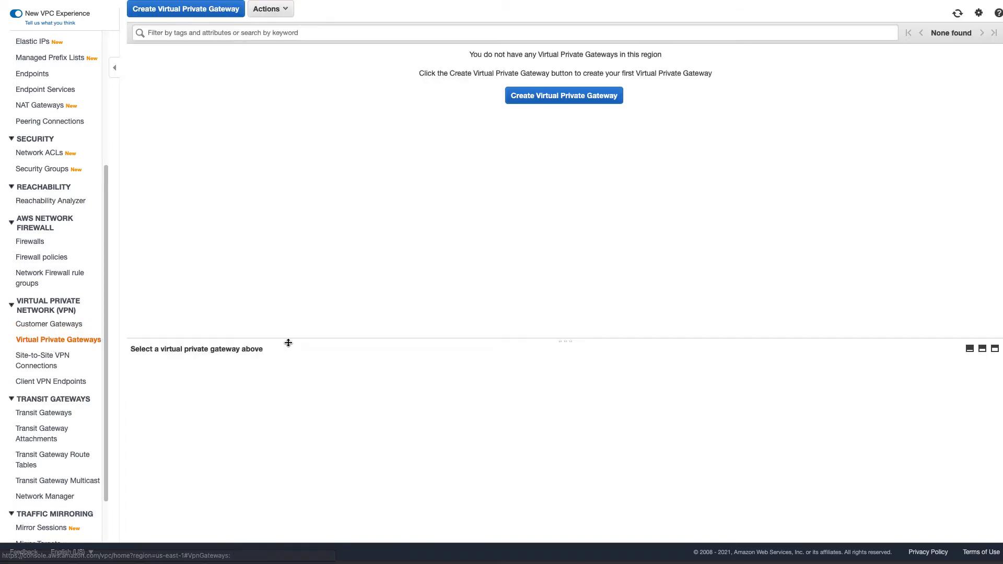
{"action": "left_click", "coordinate": [570, 99]}
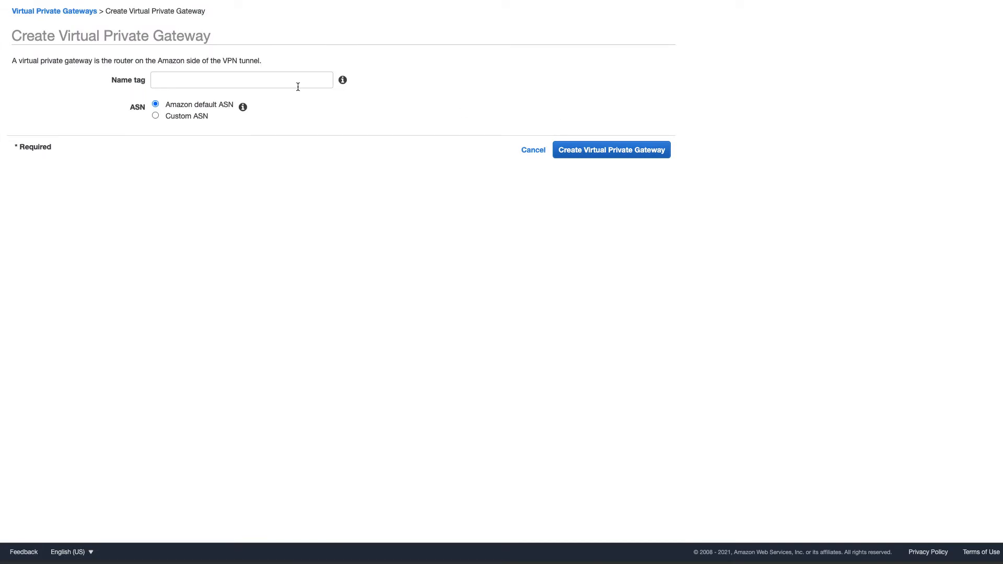
{"action": "left_click", "coordinate": [298, 86]}
{"action": "type", "text": "aws-vpg"}
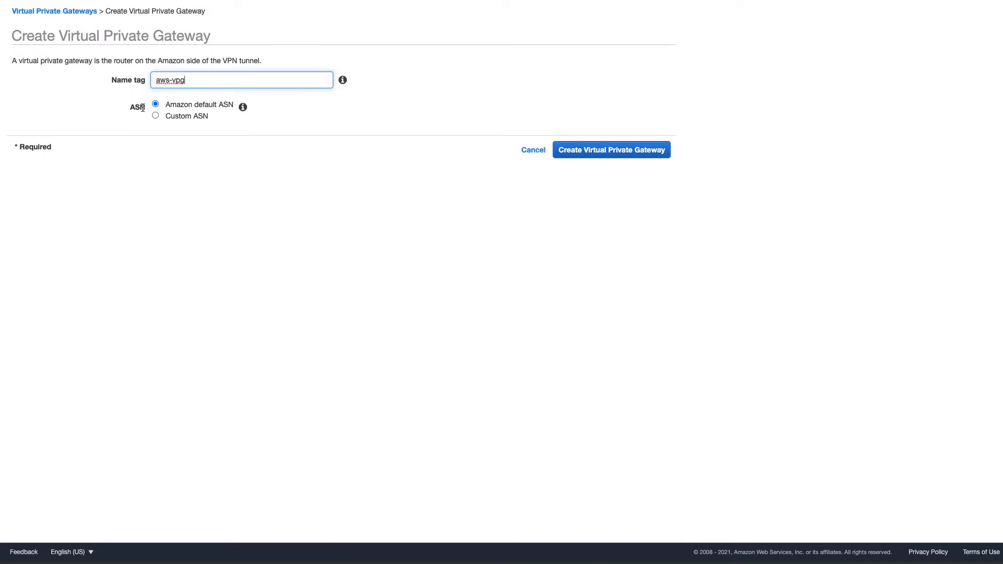
{"action": "left_click", "coordinate": [592, 158]}
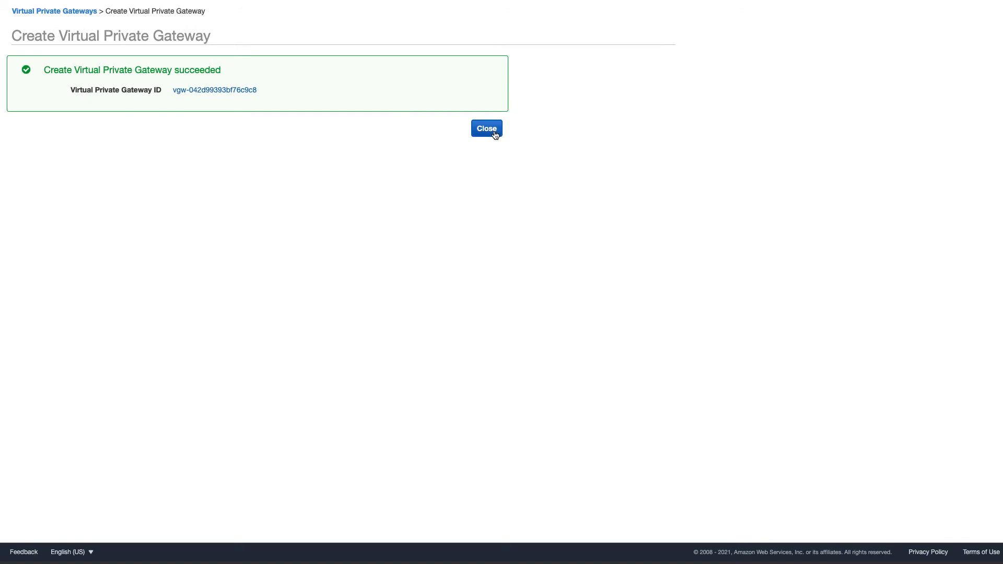
{"action": "left_click", "coordinate": [494, 131]}
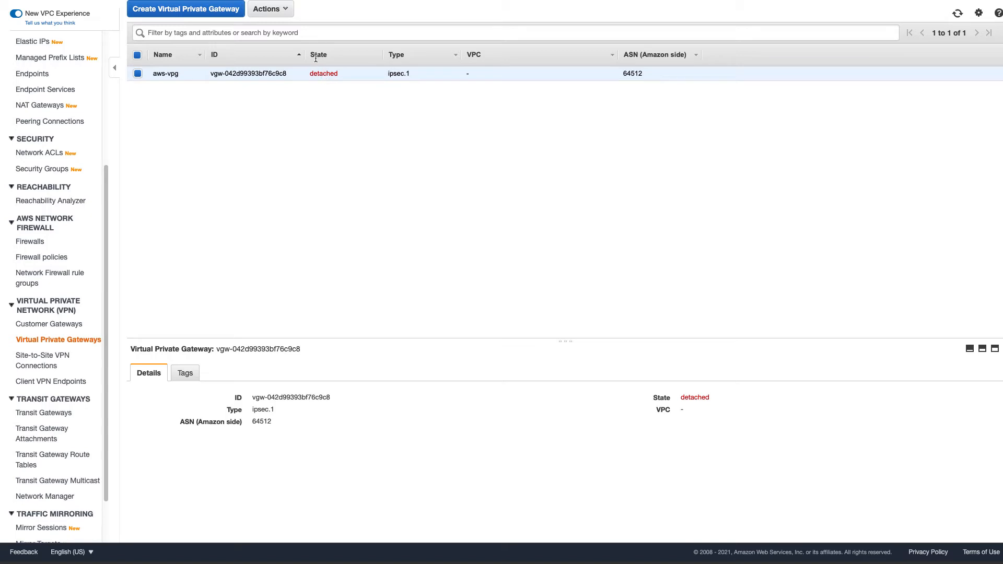
Step: Attach the aws-vpg virtual private gateway to mgmt-vpc and refresh its attachment state
{"action": "left_click", "coordinate": [285, 12]}
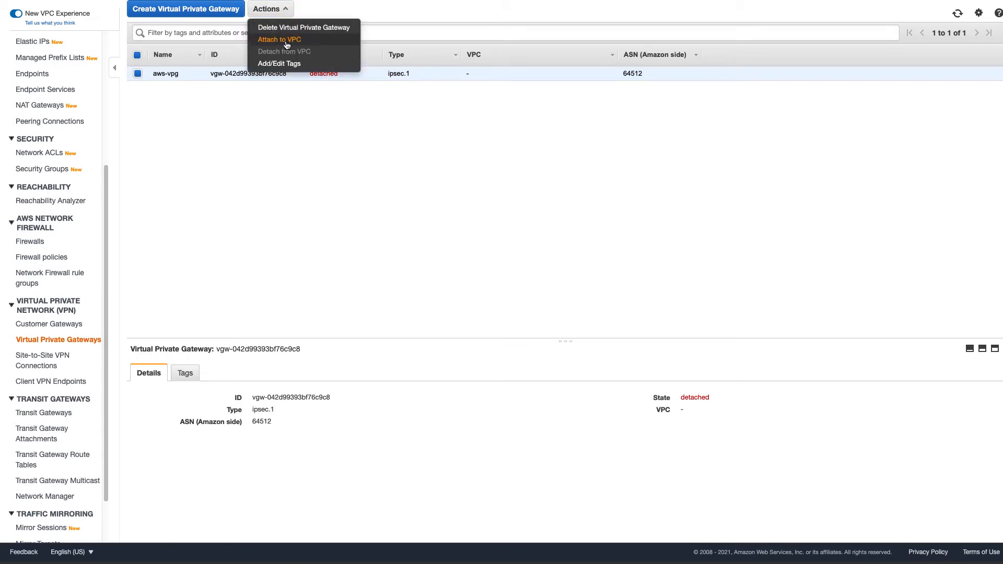
{"action": "left_click", "coordinate": [282, 40]}
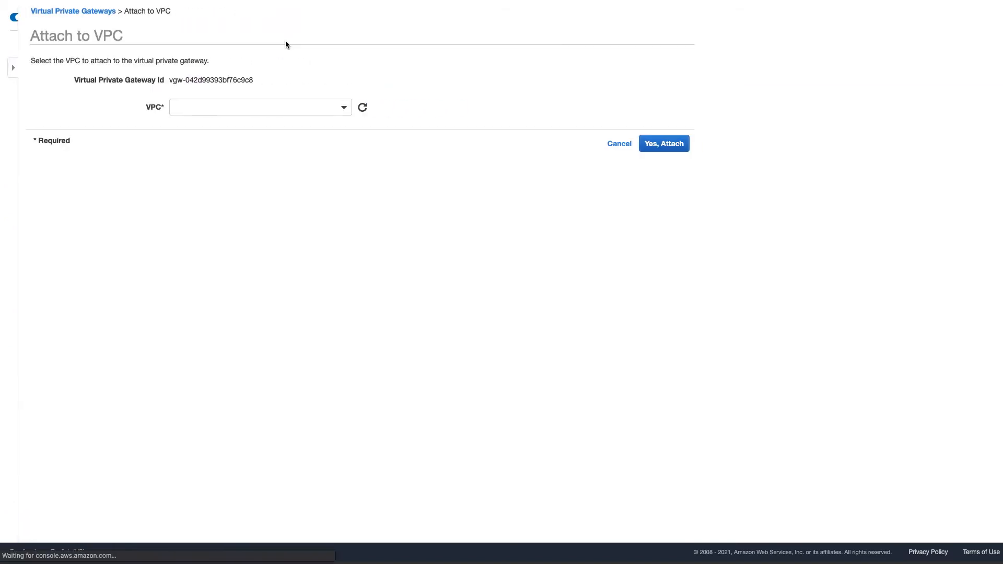
{"action": "left_click", "coordinate": [324, 108]}
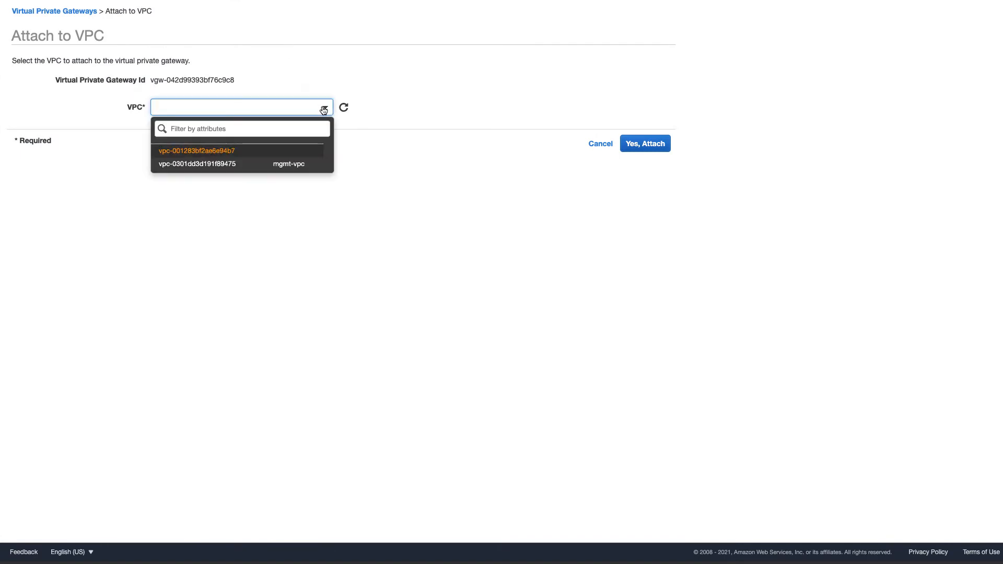
{"action": "left_click", "coordinate": [309, 165]}
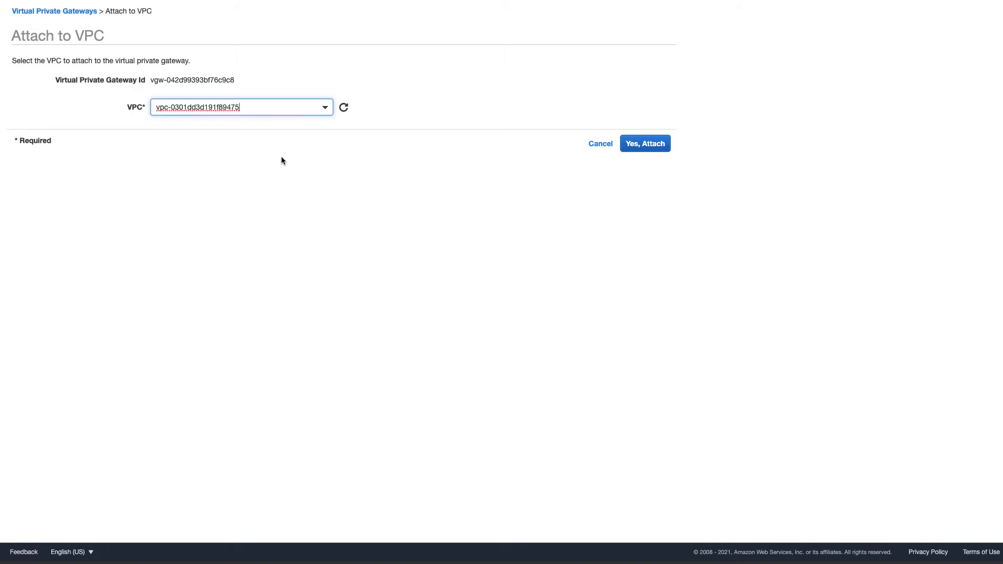
{"action": "left_click", "coordinate": [650, 149]}
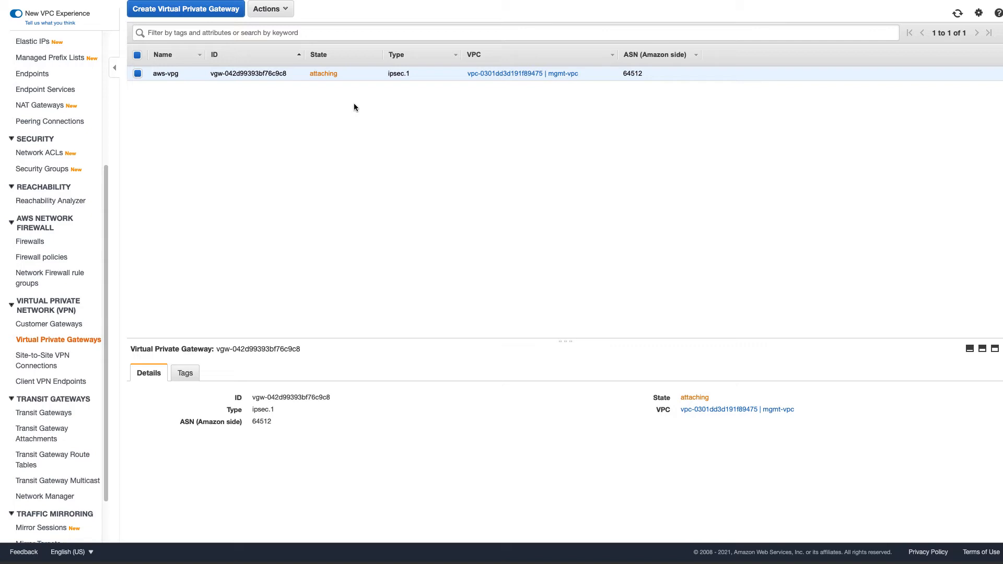
{"action": "left_click", "coordinate": [957, 15]}
Step: Create a site-to-site VPN connection named aws-to-home-vpn between aws-vpg and the existing home-cgw, with static routing and the IP prefix 192.168.10.0/24
{"action": "left_click", "coordinate": [58, 364]}
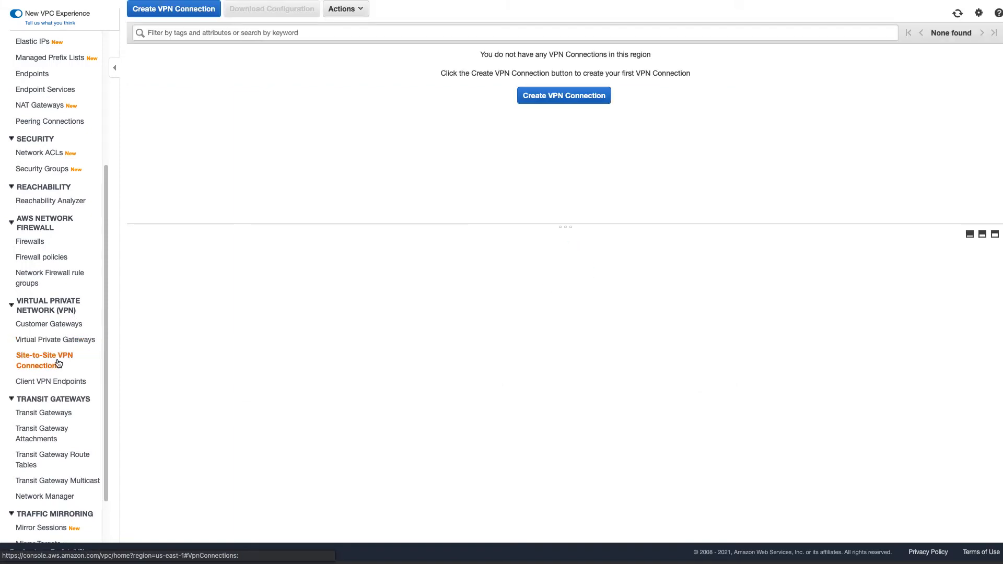
{"action": "left_click", "coordinate": [572, 99]}
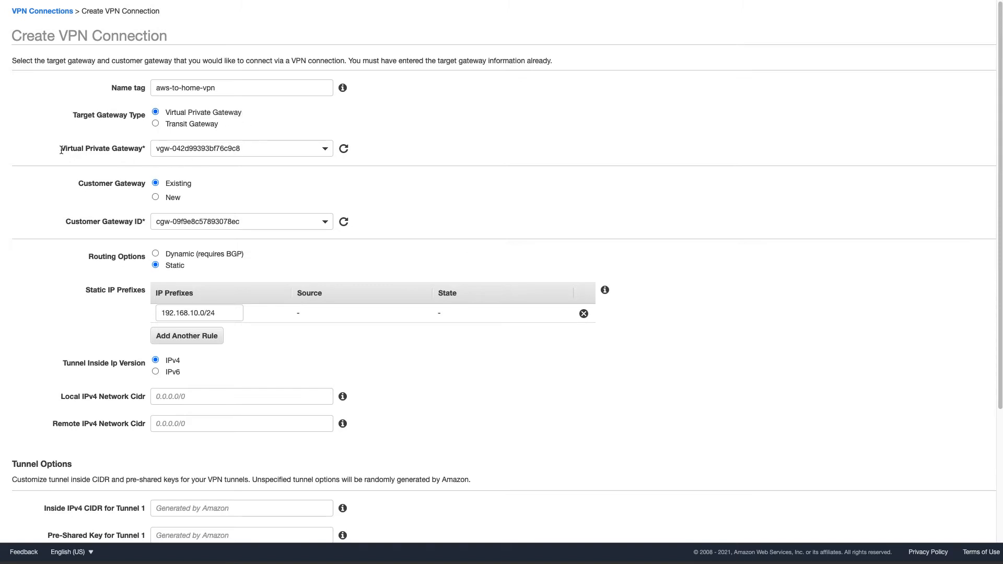
{"action": "left_click", "coordinate": [296, 157]}
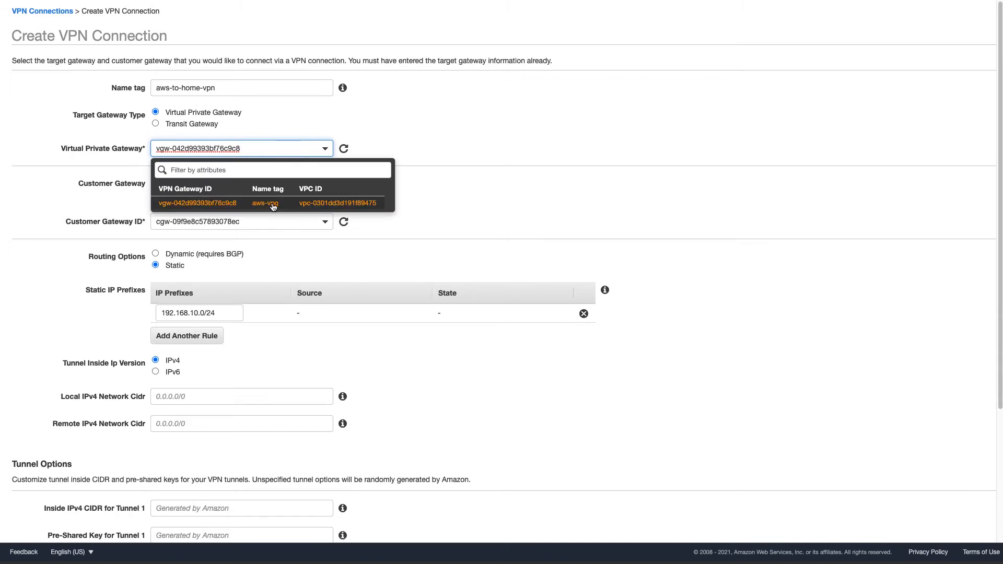
{"action": "left_click", "coordinate": [290, 192]}
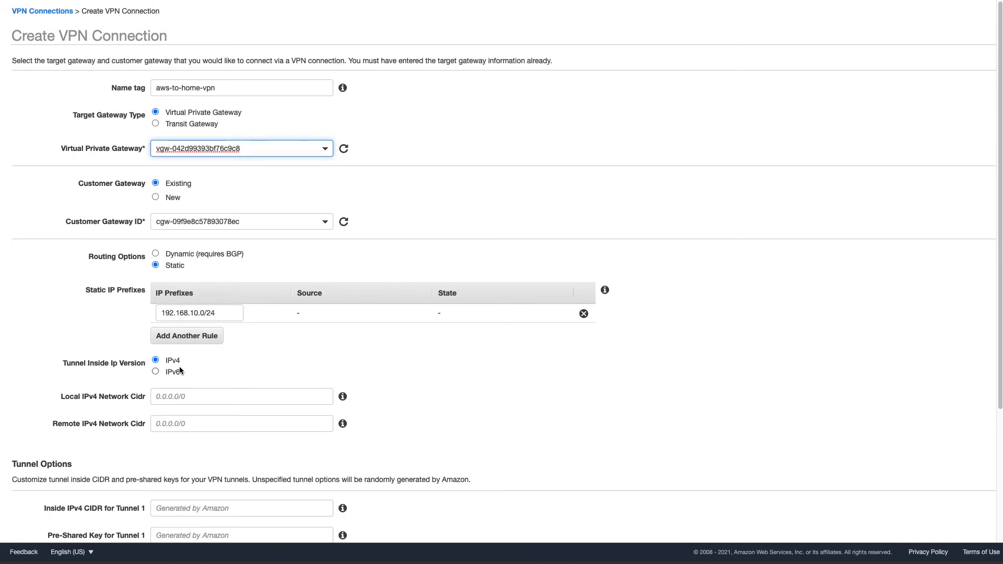
{"action": "scroll", "coordinate": [179, 371], "scroll_direction": "down", "scroll_amount": 5}
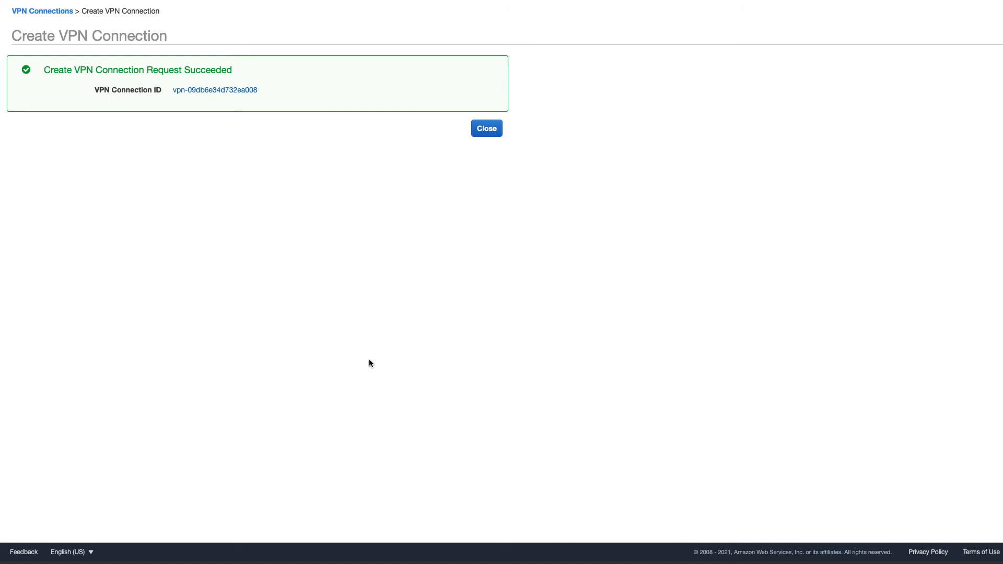
{"action": "left_click", "coordinate": [484, 129]}
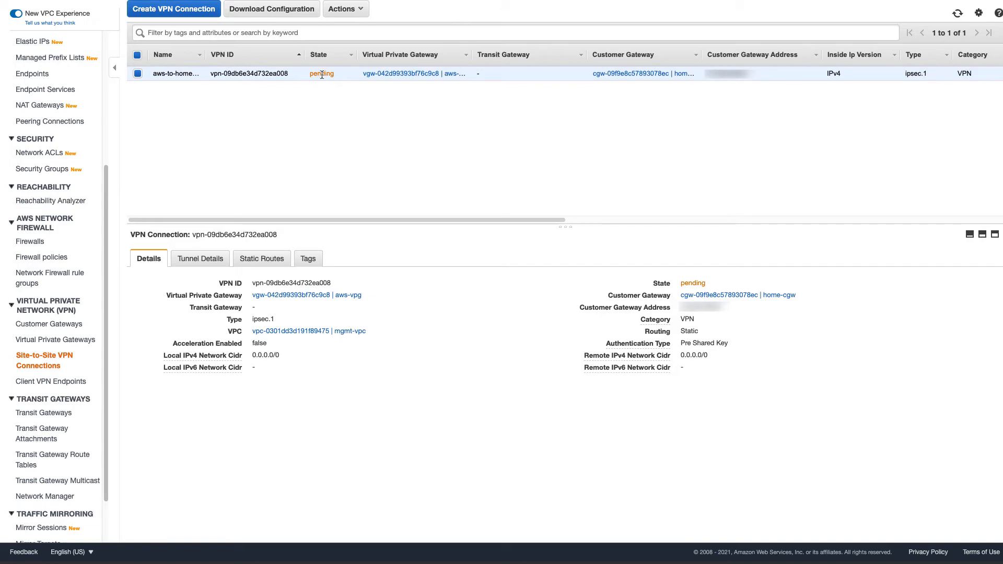
Step: Open the VPN connection's configuration download and explore the Cisco Systems, Inc. options, picking the ISR Series Routers platform
{"action": "left_click", "coordinate": [301, 11]}
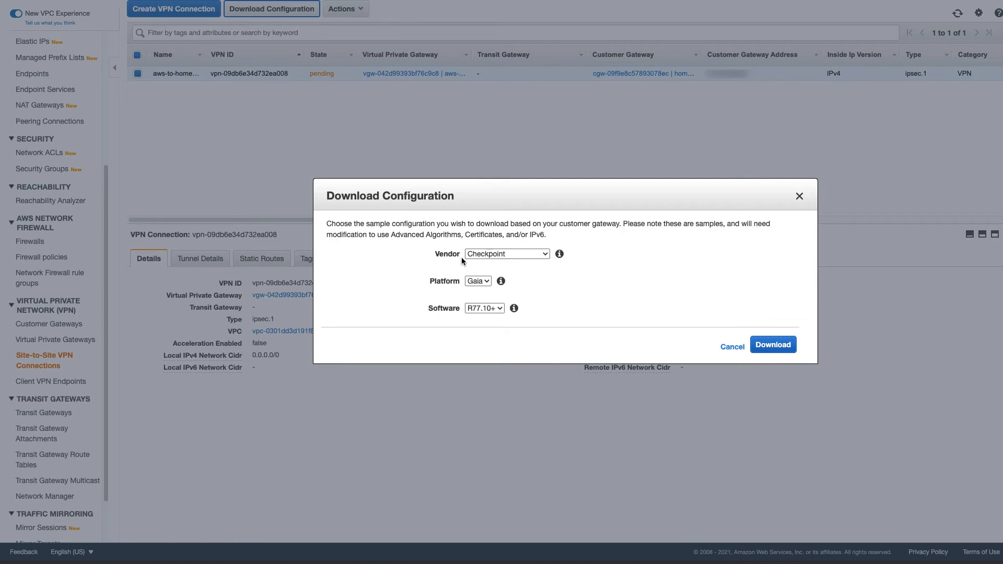
{"action": "left_click", "coordinate": [512, 254]}
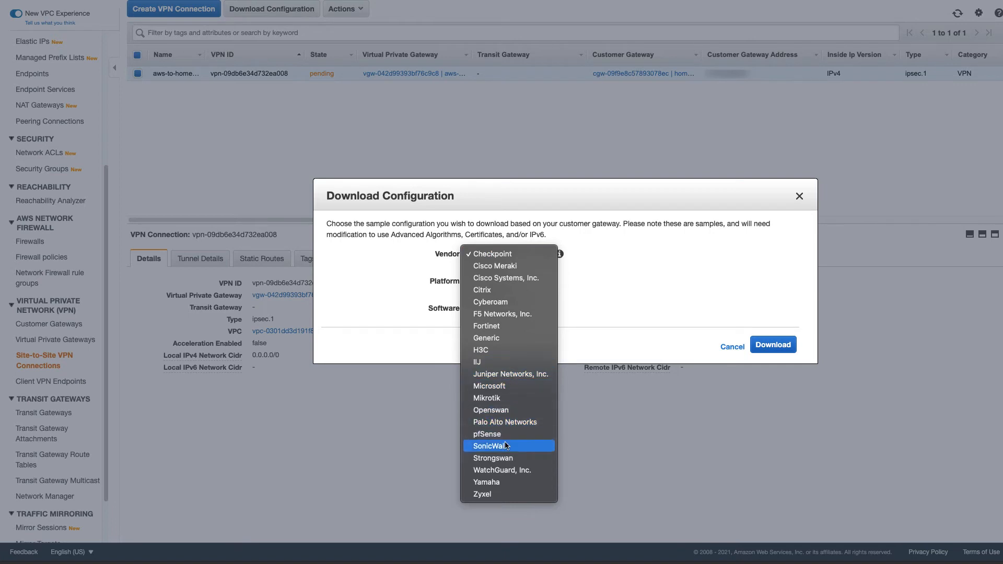
{"action": "left_click", "coordinate": [506, 279]}
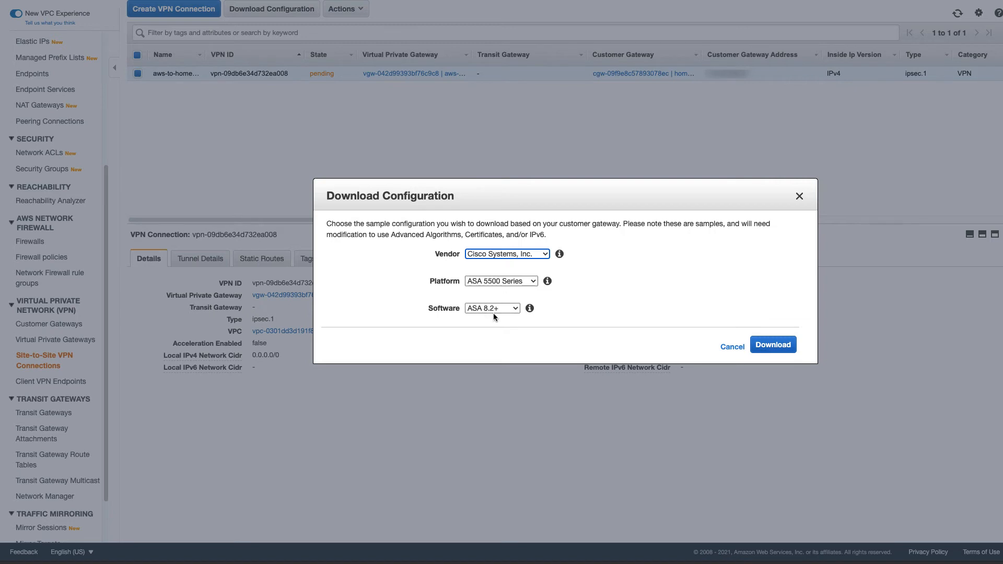
{"action": "left_click", "coordinate": [503, 281]}
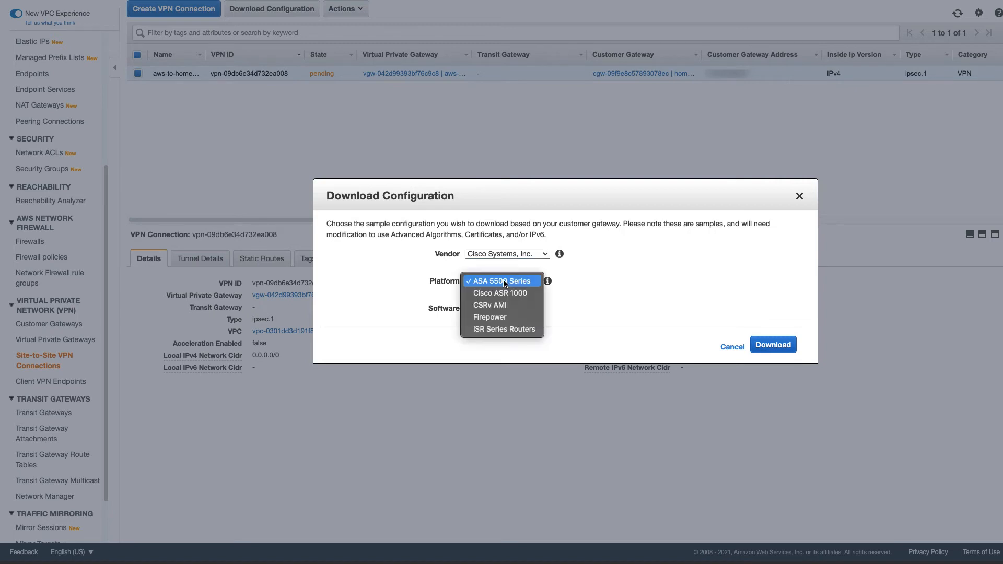
{"action": "left_click", "coordinate": [512, 329]}
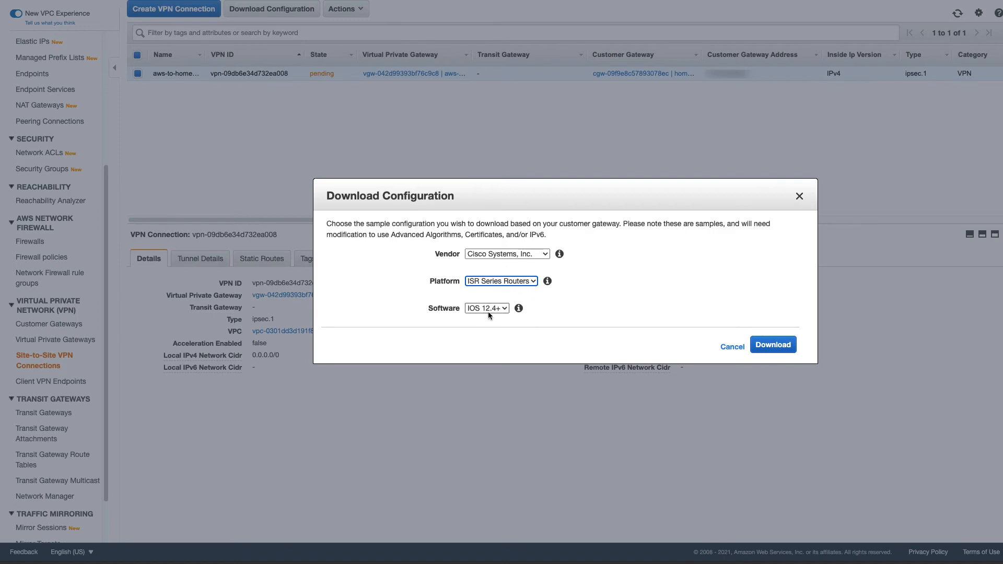
Step: Download the sample configuration for the Generic vendor, Generic platform and Vendor Agnostic software, and close the dialog
{"action": "left_click", "coordinate": [525, 258]}
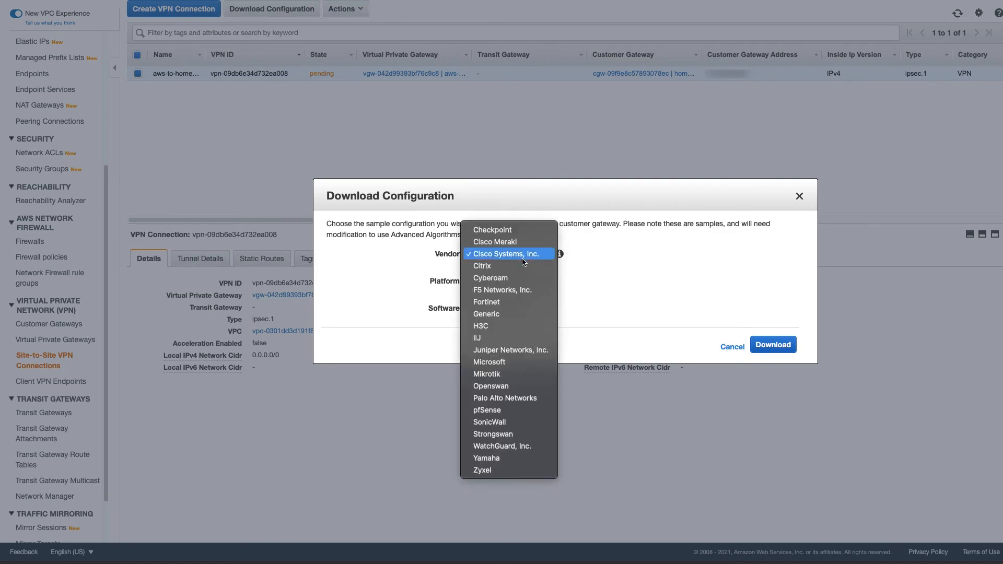
{"action": "left_click", "coordinate": [514, 316]}
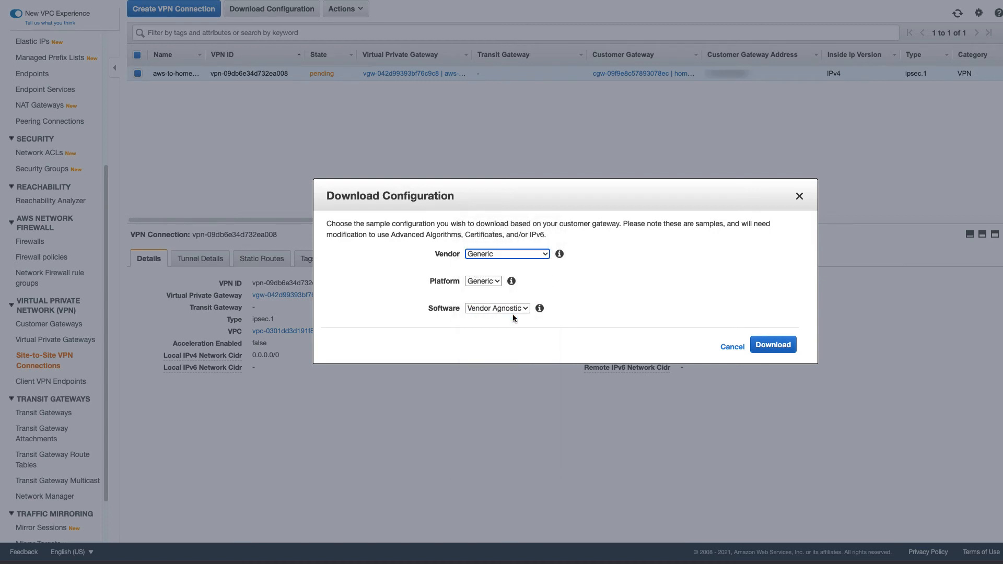
{"action": "left_click", "coordinate": [779, 348]}
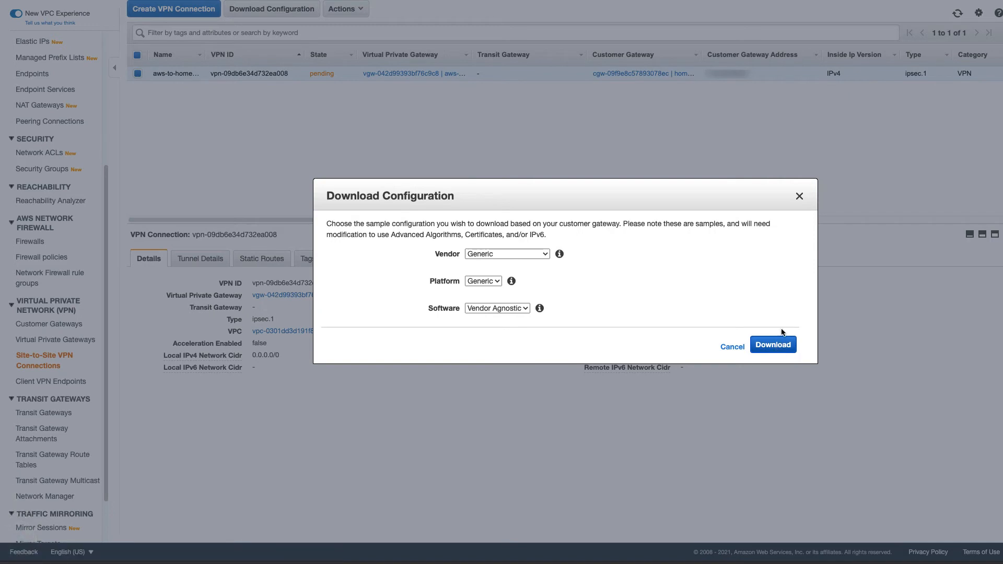
{"action": "left_click", "coordinate": [800, 199]}
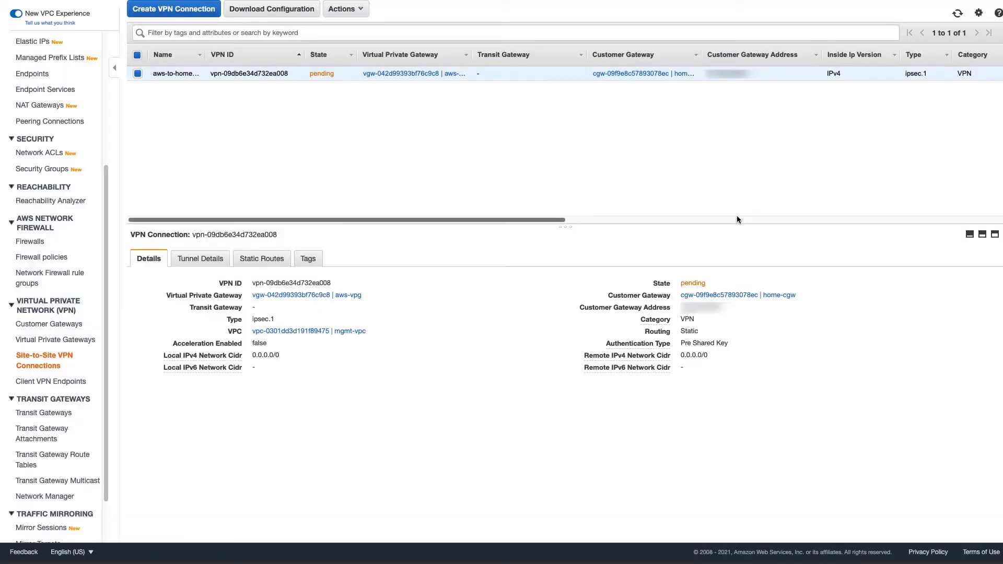
Step: Refresh the VPN connection's state and examine its tunnel details
{"action": "left_click", "coordinate": [957, 16]}
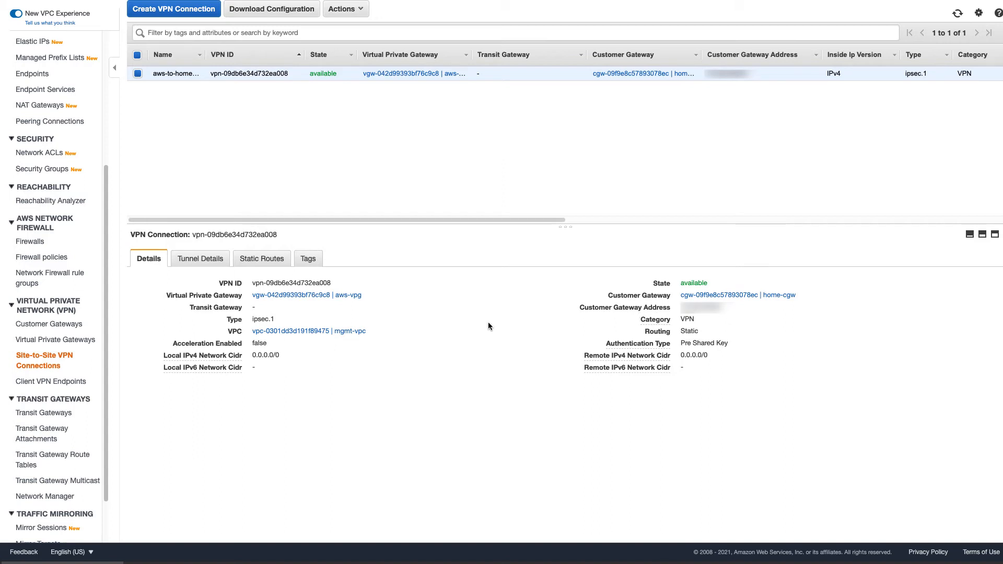
{"action": "left_click", "coordinate": [211, 261]}
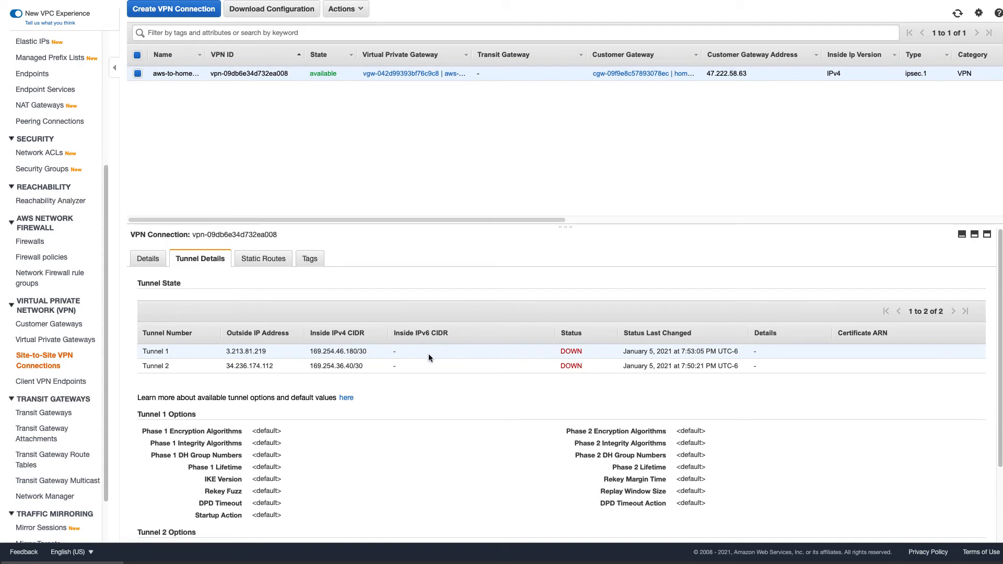
Step: Show the routes in the main route table of mgmt-vpc
{"action": "scroll", "coordinate": [114, 219], "scroll_direction": "up", "scroll_amount": 5}
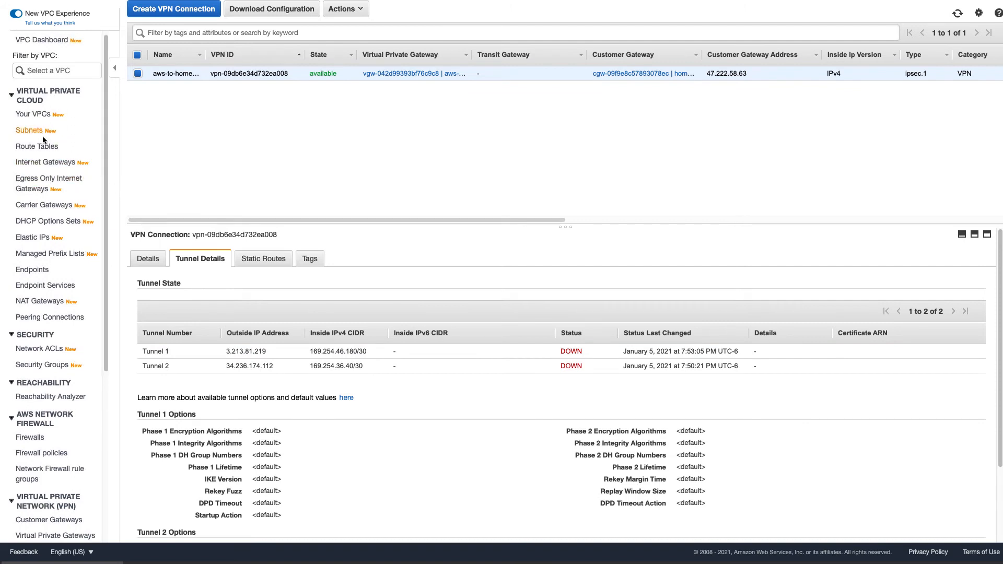
{"action": "left_click", "coordinate": [41, 150]}
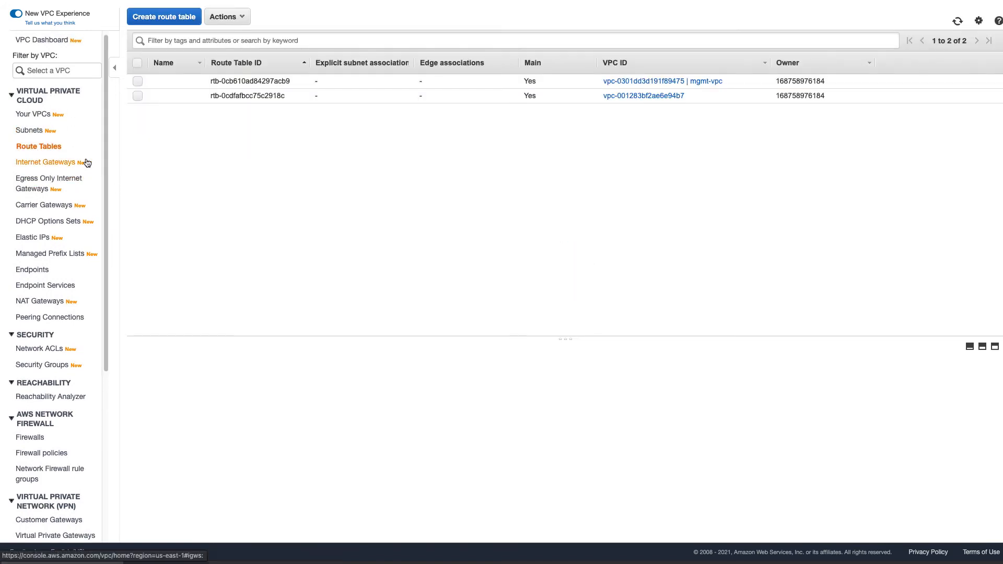
{"action": "left_click", "coordinate": [138, 82]}
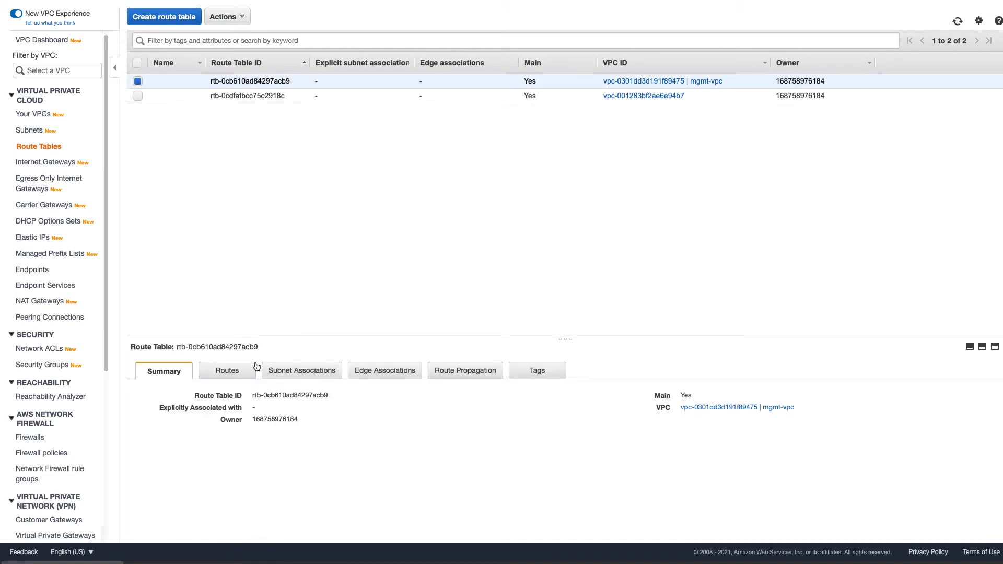
{"action": "left_click", "coordinate": [239, 375]}
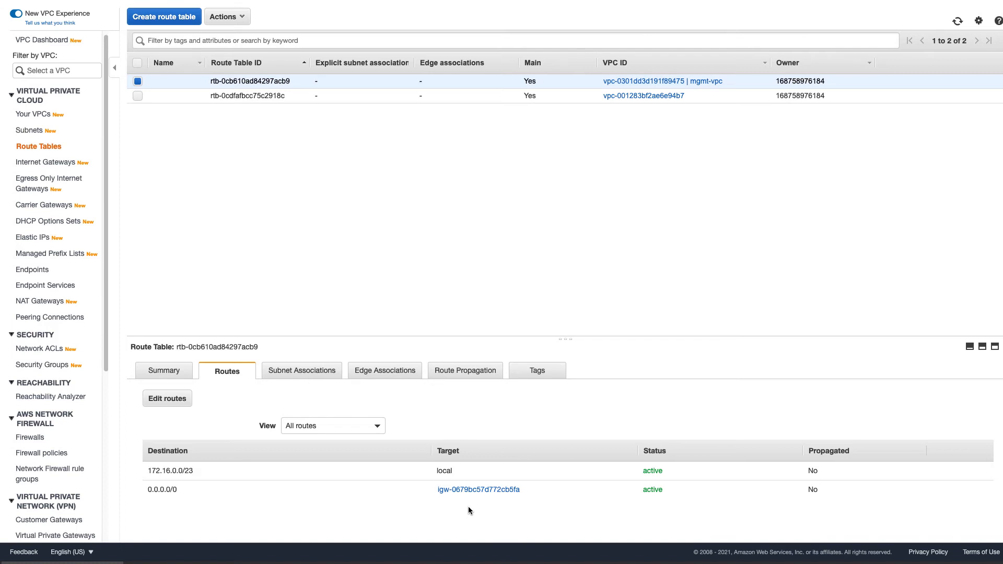
Step: Enable route propagation from the aws-vpg virtual private gateway on mgmt-vpc's main route table, save it, and show the table's routes
{"action": "left_click", "coordinate": [467, 376]}
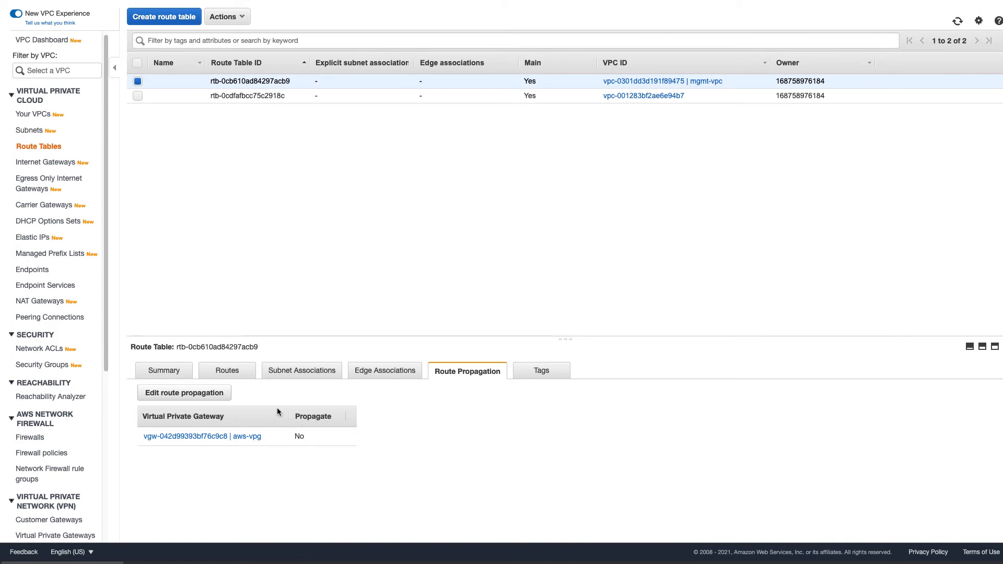
{"action": "left_click", "coordinate": [196, 398]}
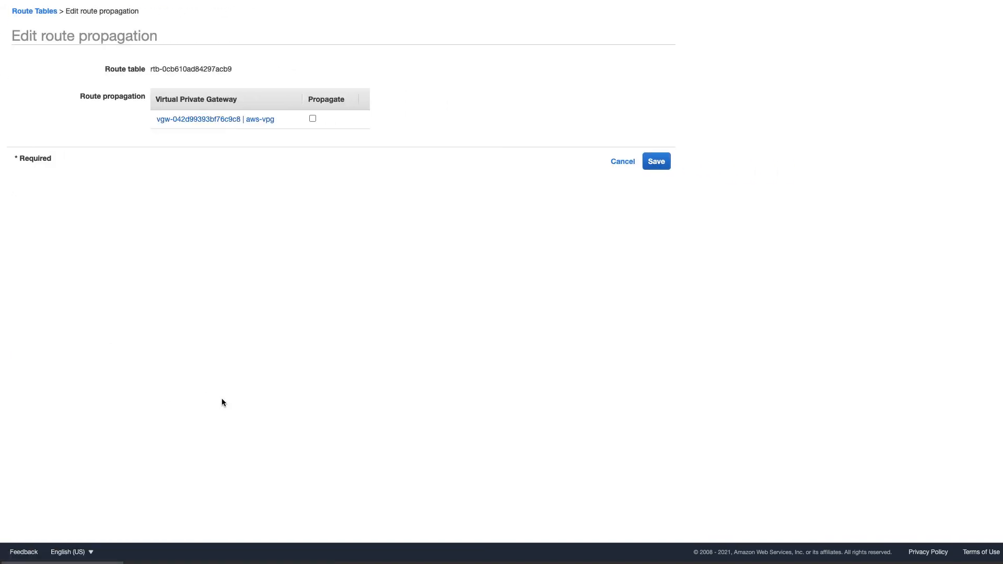
{"action": "left_click", "coordinate": [313, 119]}
{"action": "left_click", "coordinate": [655, 163]}
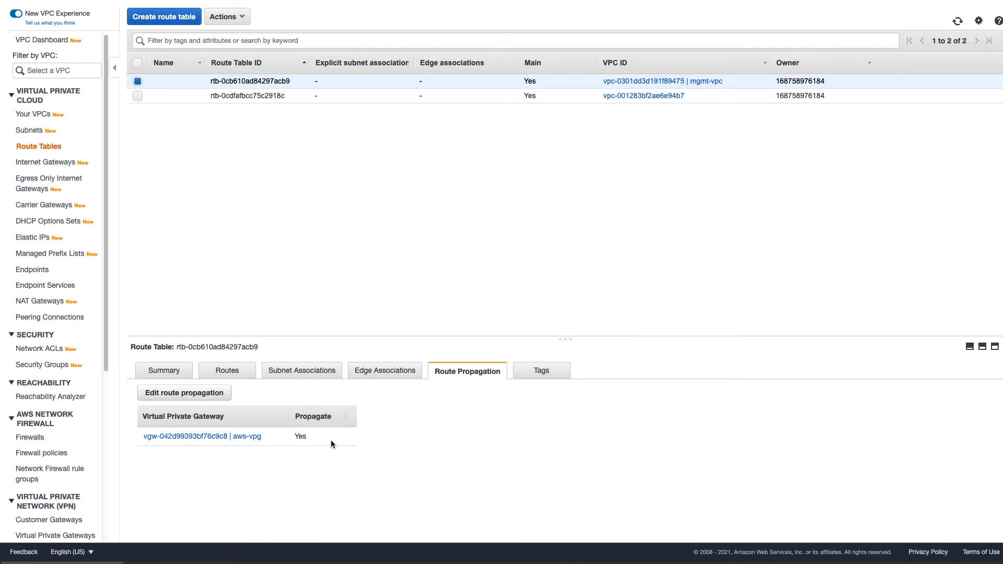
{"action": "left_click", "coordinate": [233, 376]}
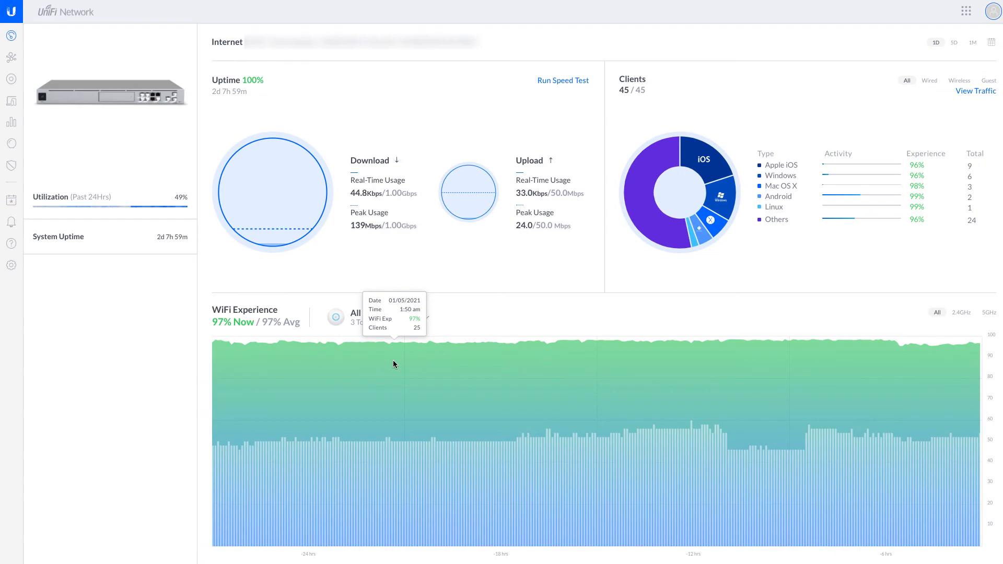
Step: Switch to UniFi Network and start adding a new network in the Networks settings
{"action": "left_click", "coordinate": [11, 266]}
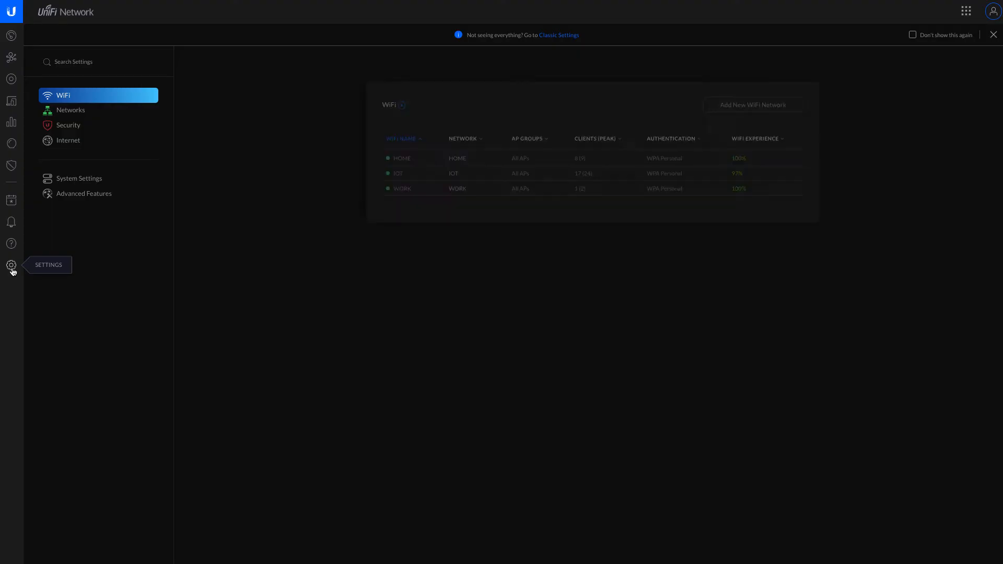
{"action": "left_click", "coordinate": [74, 117]}
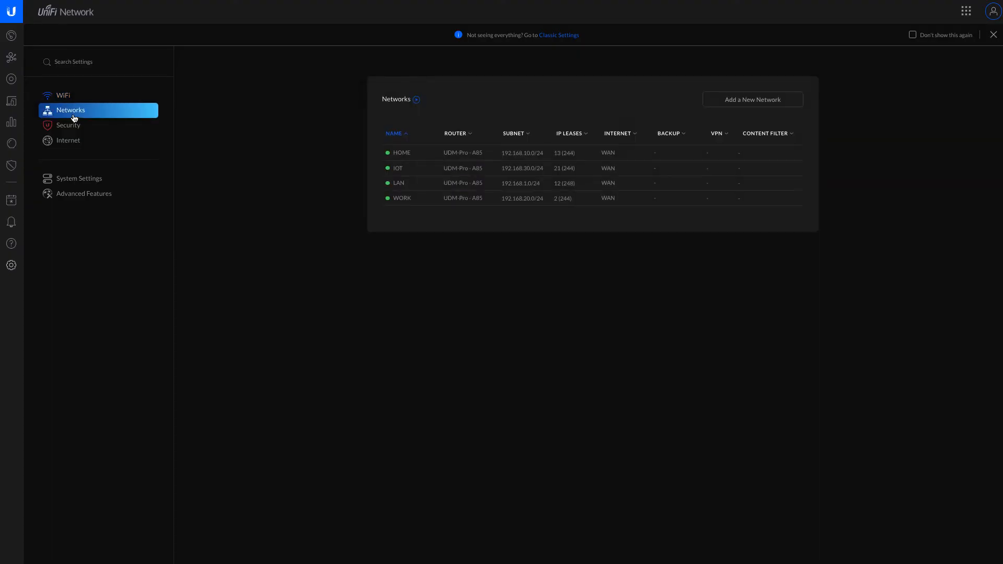
{"action": "left_click", "coordinate": [738, 104]}
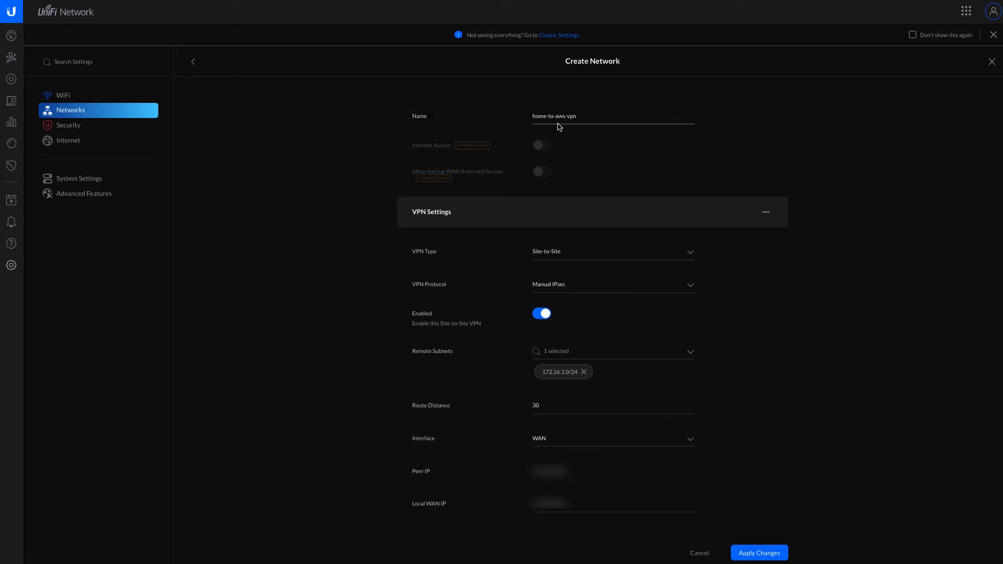
Step: Examine the home-to-aws-vpn network's VPN type, protocol, remote subnet, interface, IPsec profile and advanced encryption settings
{"action": "scroll", "coordinate": [418, 195], "scroll_direction": "down", "scroll_amount": 2}
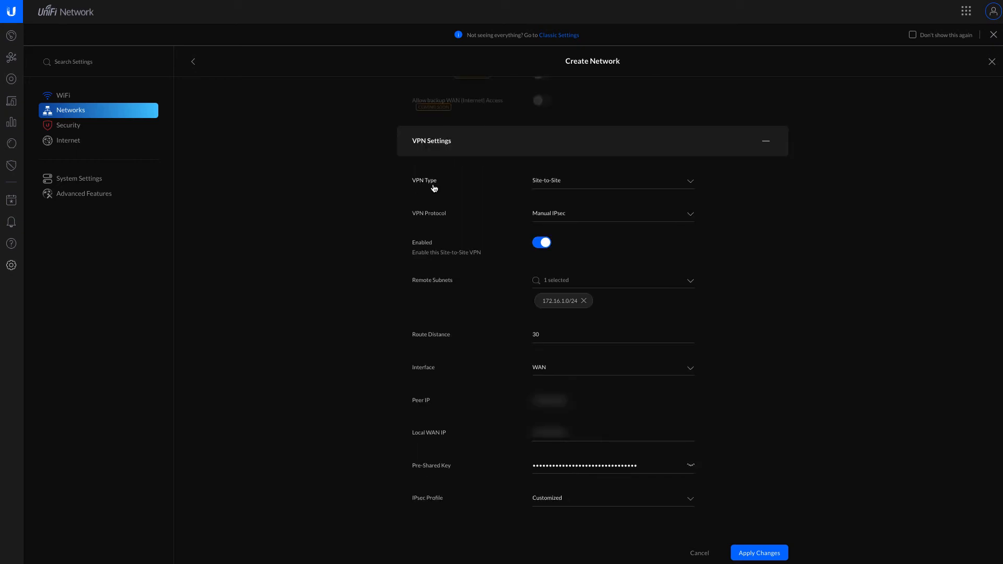
{"action": "left_click", "coordinate": [691, 187]}
{"action": "left_click", "coordinate": [452, 226]}
{"action": "left_click", "coordinate": [690, 372]}
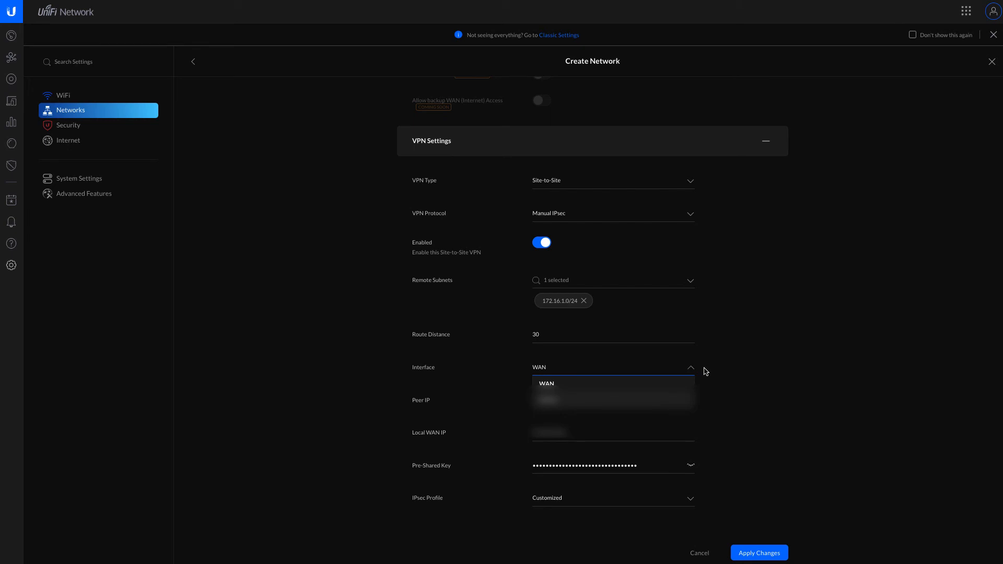
{"action": "left_click", "coordinate": [709, 370]}
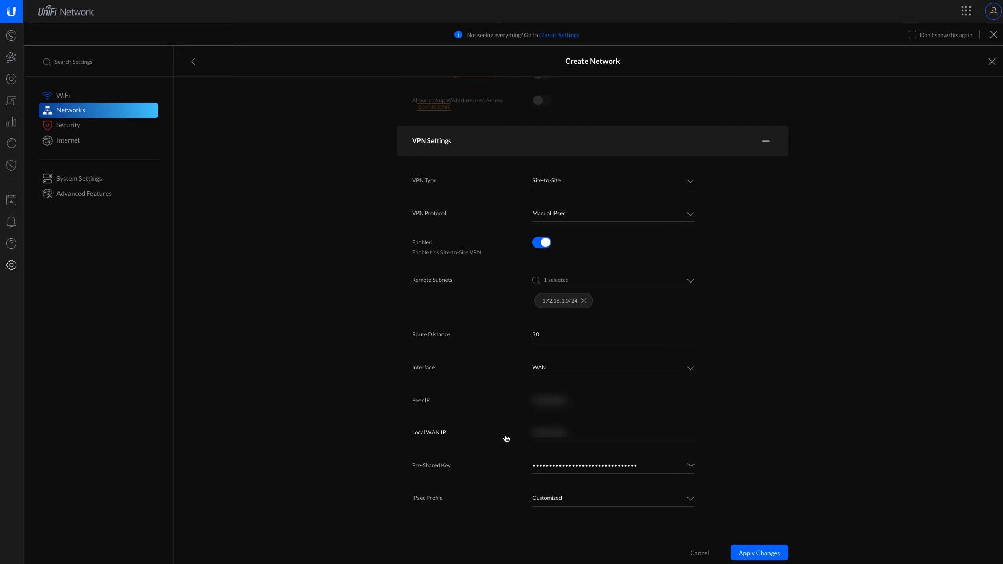
{"action": "scroll", "coordinate": [506, 438], "scroll_direction": "down", "scroll_amount": 1}
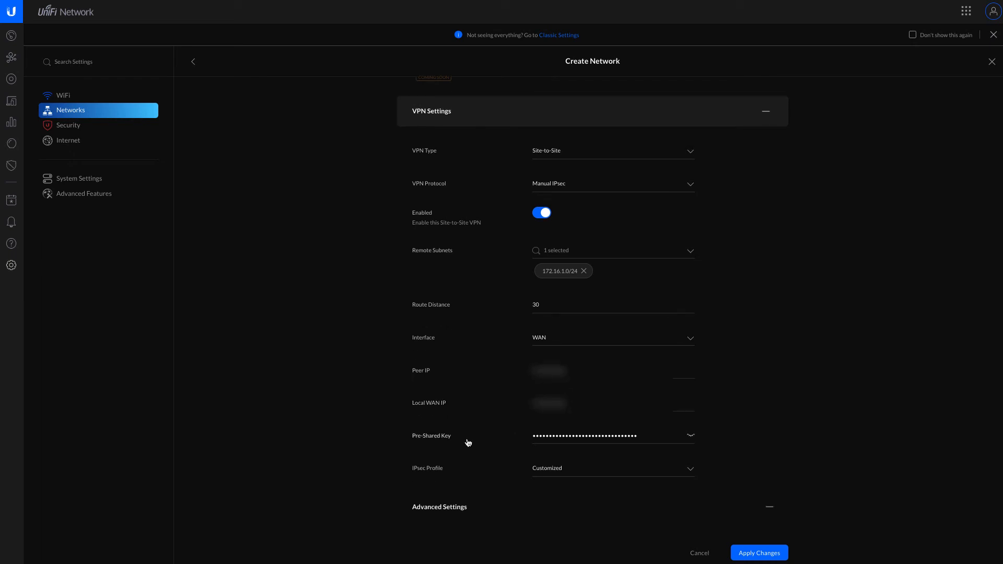
{"action": "scroll", "coordinate": [469, 443], "scroll_direction": "down", "scroll_amount": 1}
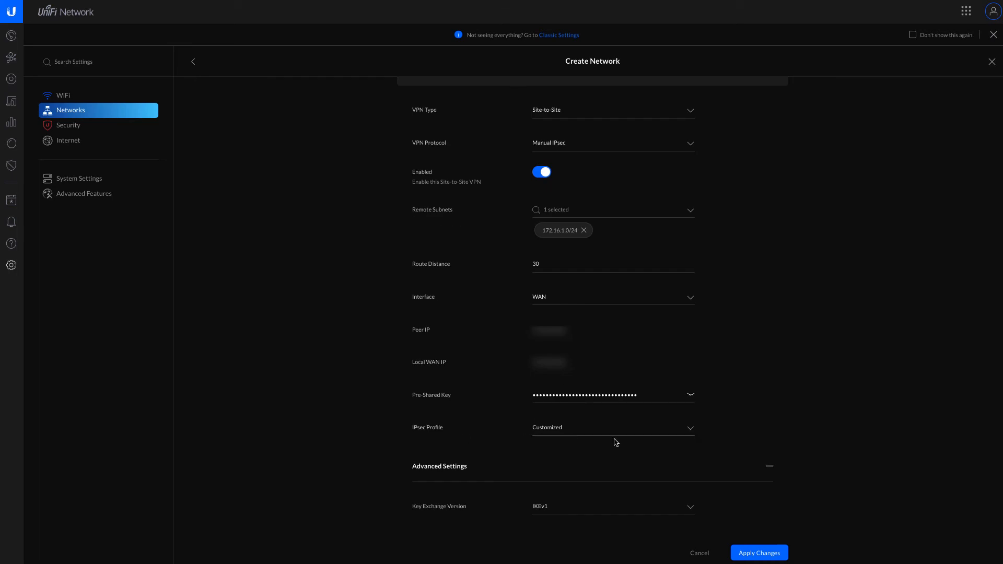
{"action": "scroll", "coordinate": [616, 441], "scroll_direction": "down", "scroll_amount": 4}
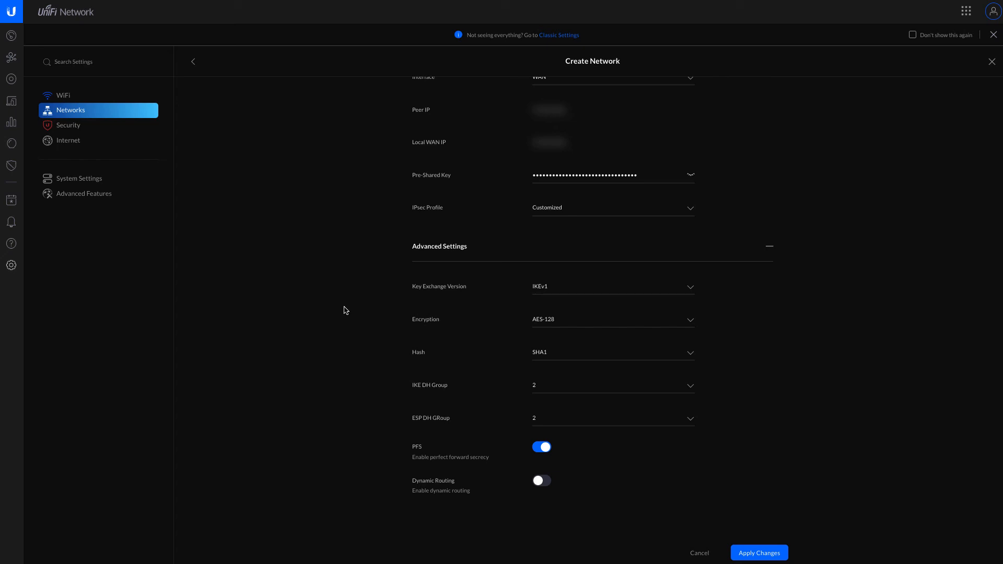
Step: Switch to the downloaded AWS VPN configuration text file and examine tunnel 1's IKE version, pre-shared key, authentication, encryption and Diffie-Hellman settings
{"action": "key", "text": "super+Tab"}
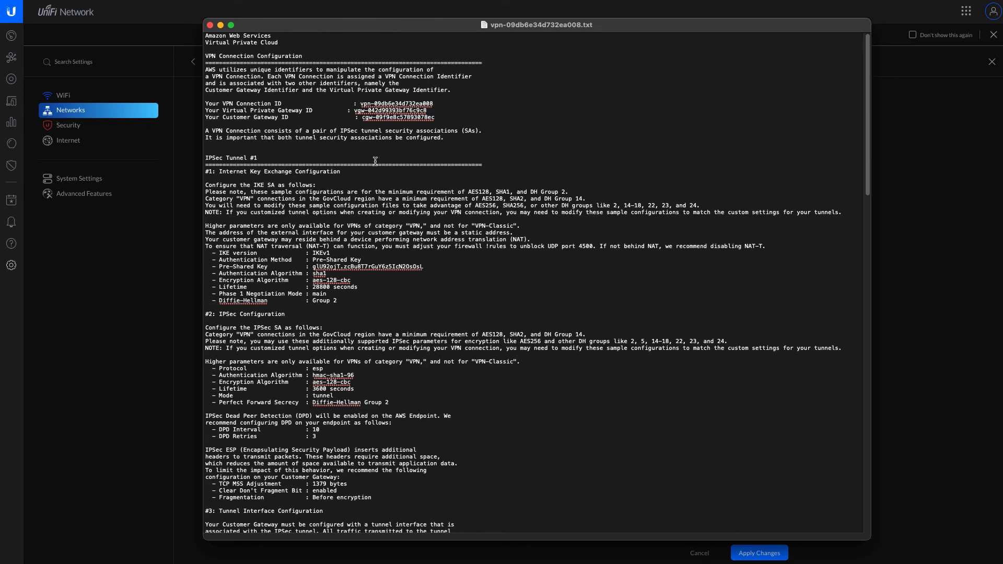
{"action": "left_click_drag", "start_coordinate": [411, 27], "coordinate": [433, 34]}
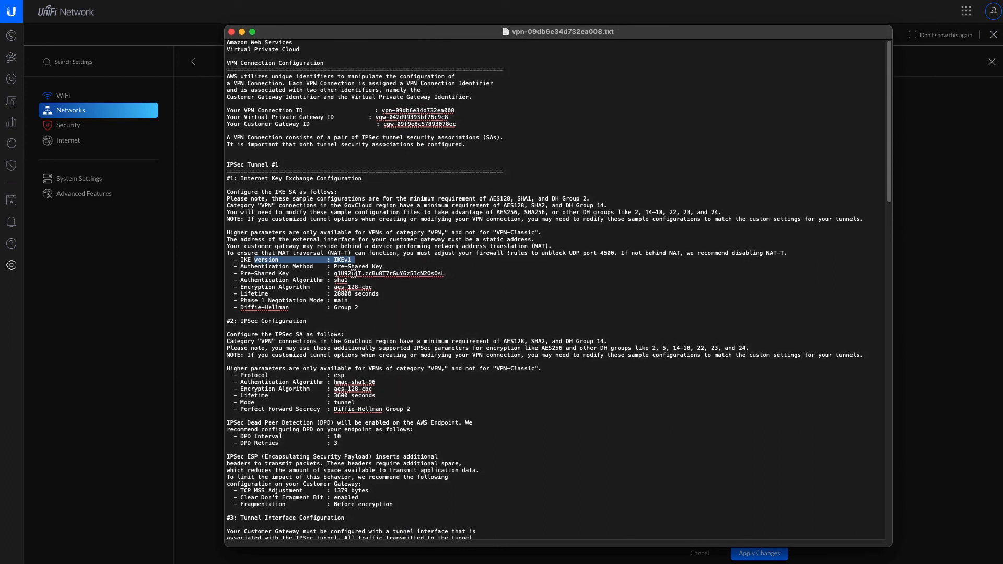
{"action": "double_click", "coordinate": [339, 273]}
{"action": "scroll", "coordinate": [474, 358], "scroll_direction": "down", "scroll_amount": 1}
{"action": "scroll", "coordinate": [474, 358], "scroll_direction": "down", "scroll_amount": 4}
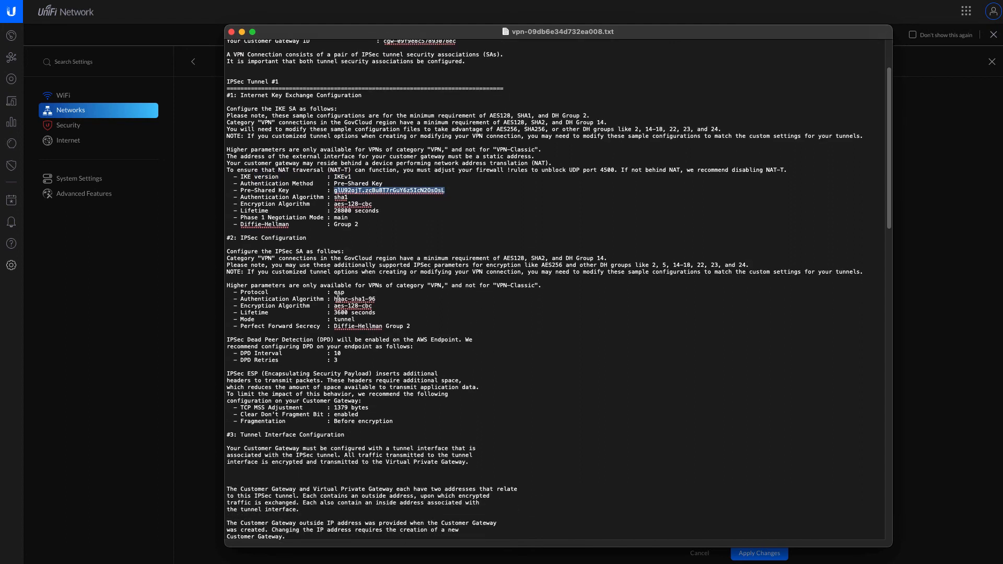
Step: Return to UniFi Network and apply the changes to create the home-to-aws-vpn network
{"action": "key", "text": "super+Tab"}
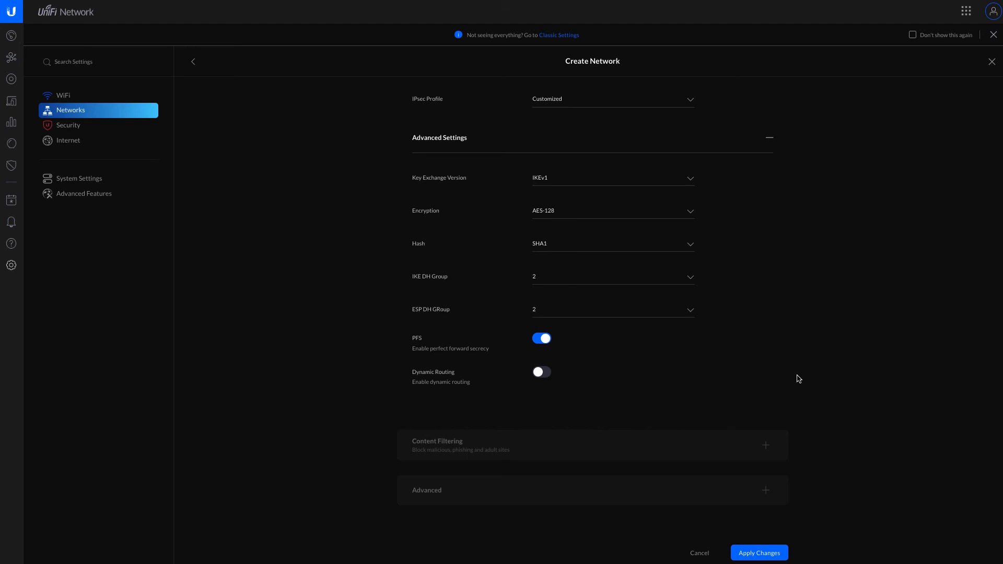
{"action": "left_click", "coordinate": [768, 556]}
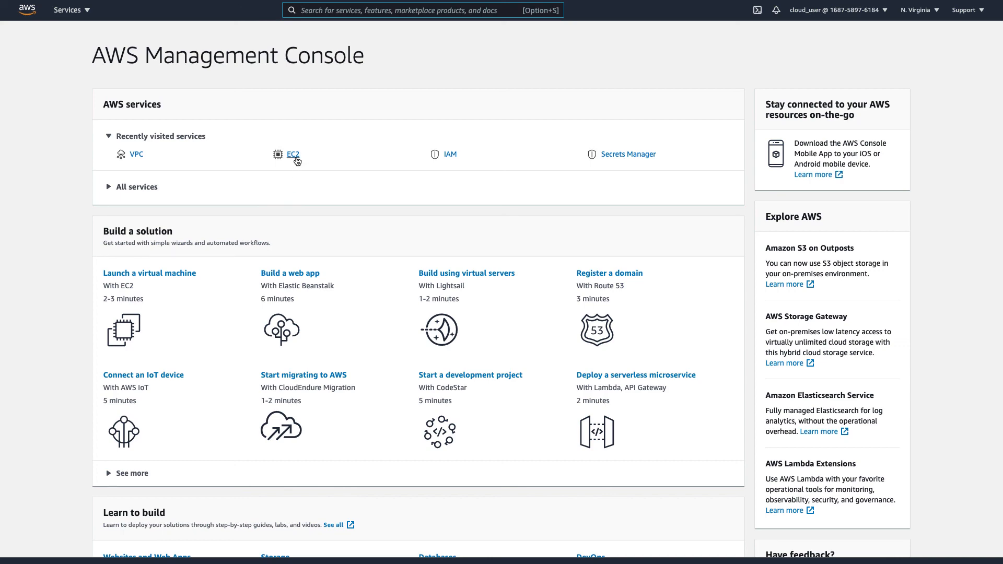
Step: Switch to the AWS console's EC2 service and open the internal-server-sg security group's inbound rules for editing
{"action": "left_click", "coordinate": [294, 154]}
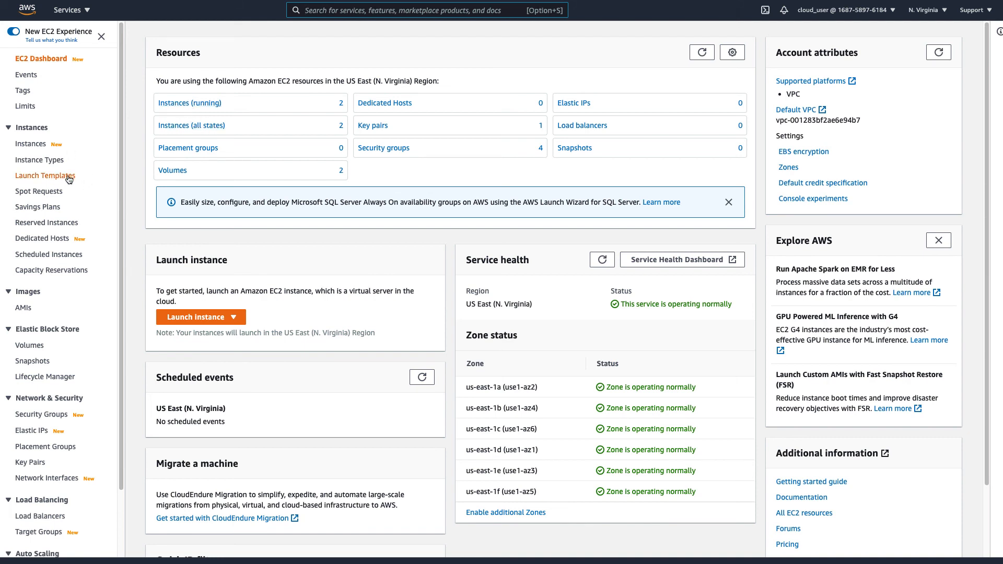
{"action": "scroll", "coordinate": [67, 178], "scroll_direction": "down", "scroll_amount": 1}
{"action": "scroll", "coordinate": [54, 238], "scroll_direction": "down", "scroll_amount": 2}
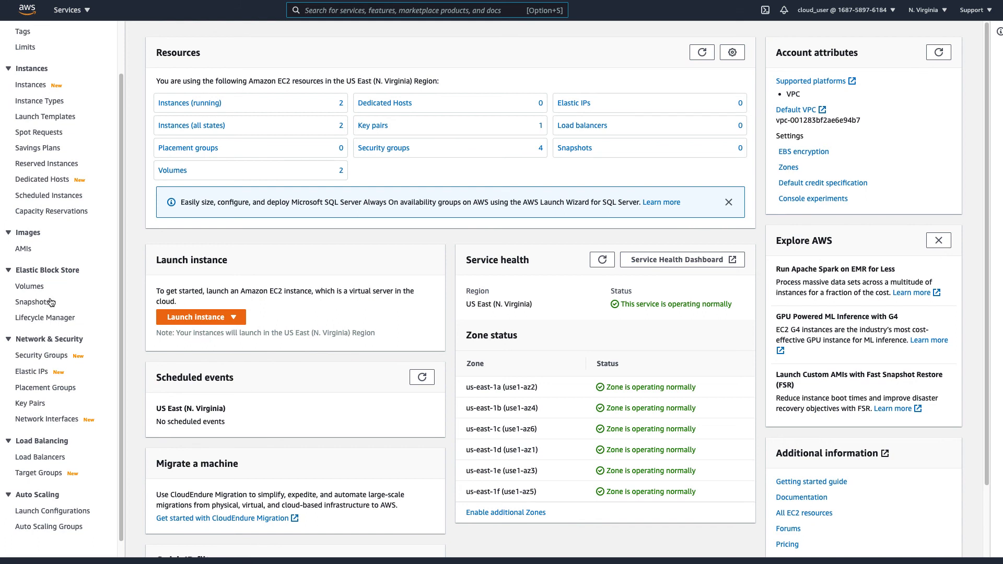
{"action": "left_click", "coordinate": [48, 361]}
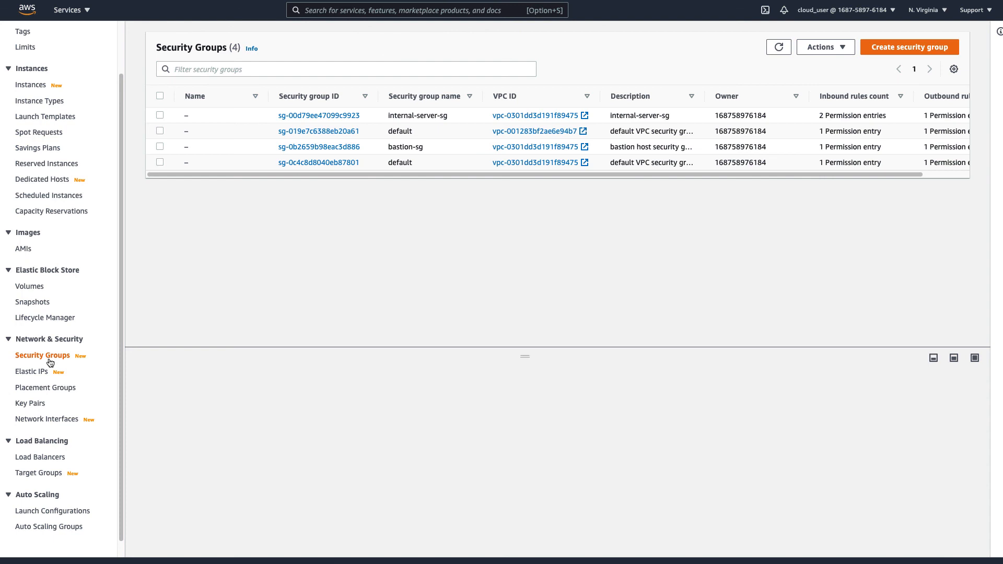
{"action": "left_click", "coordinate": [160, 116]}
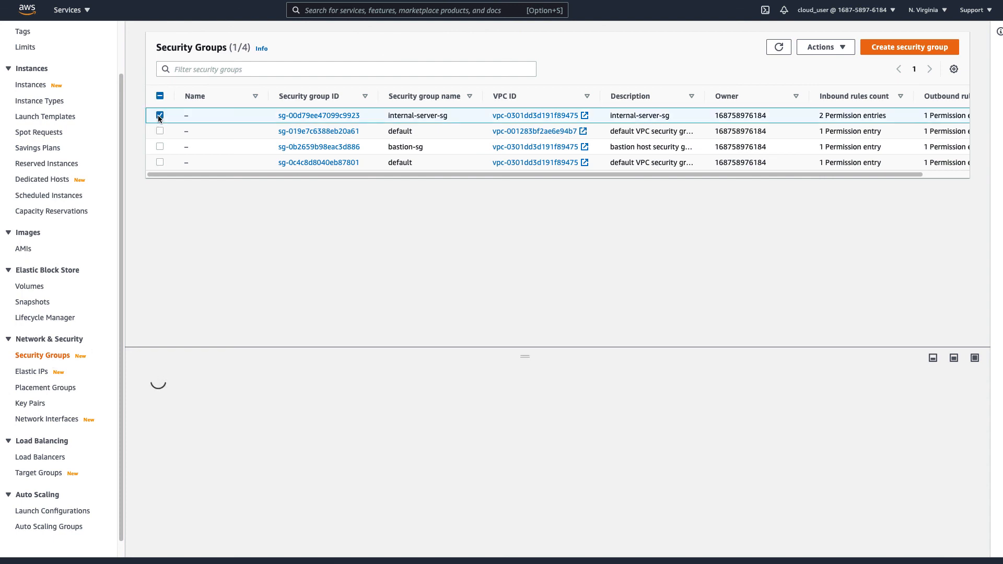
{"action": "left_click", "coordinate": [232, 404]}
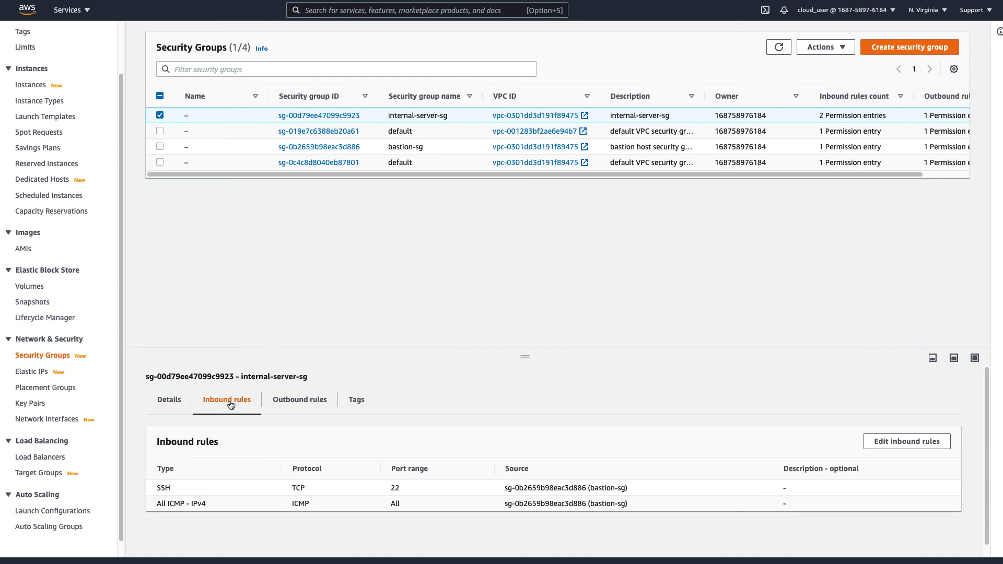
{"action": "left_click", "coordinate": [900, 443]}
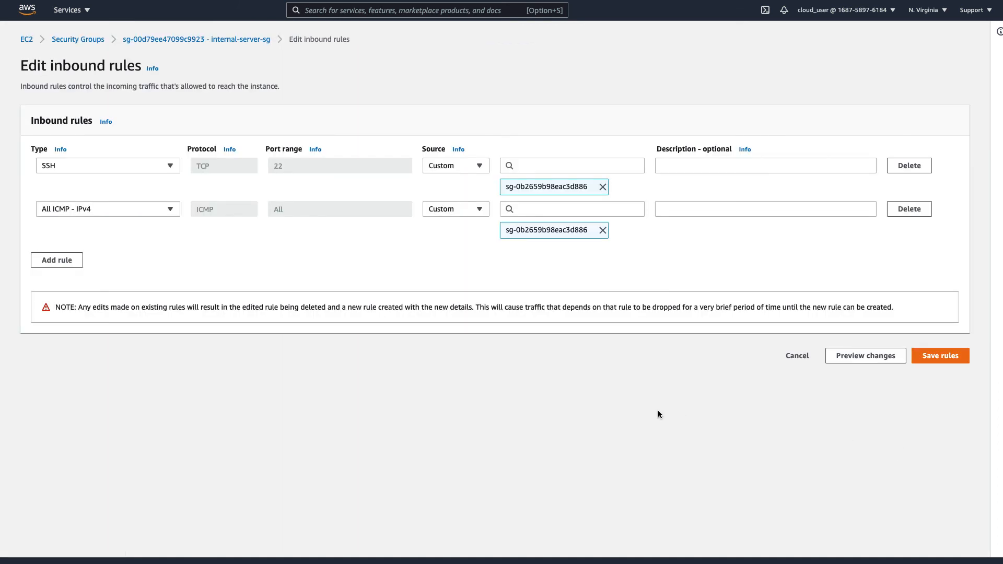
Step: Add an All ICMP - IPv4 inbound rule with custom source 192.168.10.0/24
{"action": "left_click", "coordinate": [42, 261]}
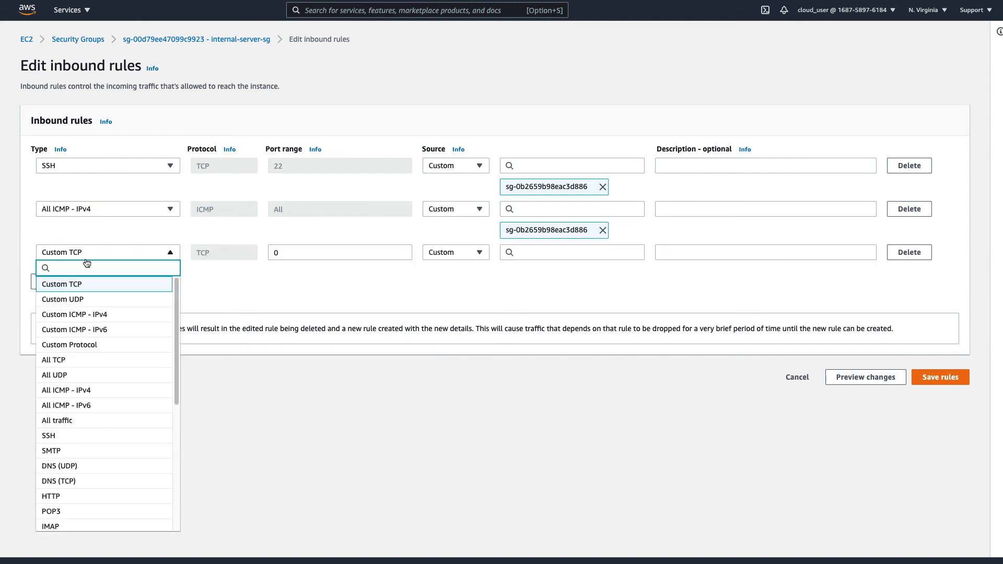
{"action": "left_click", "coordinate": [99, 394]}
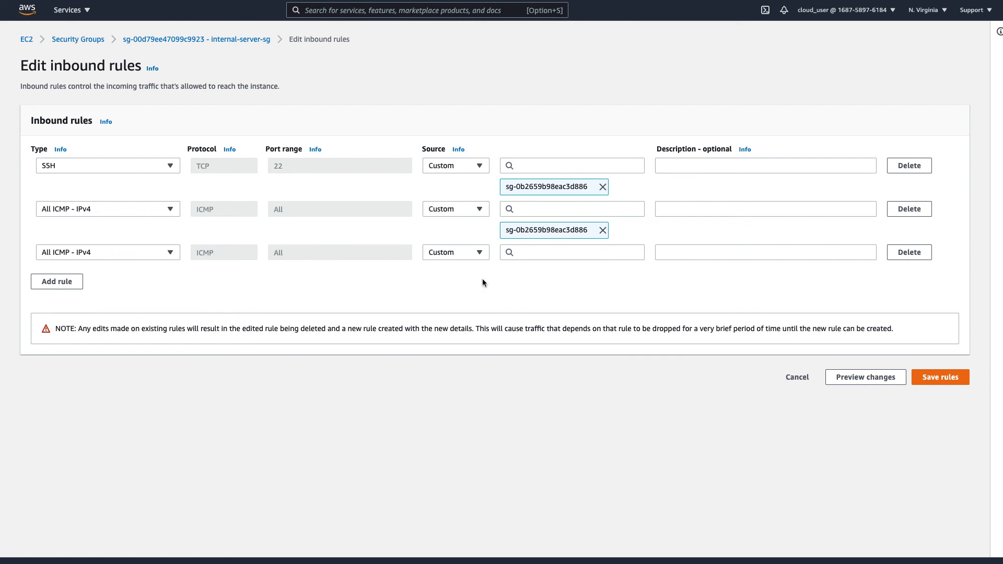
{"action": "left_click", "coordinate": [544, 255]}
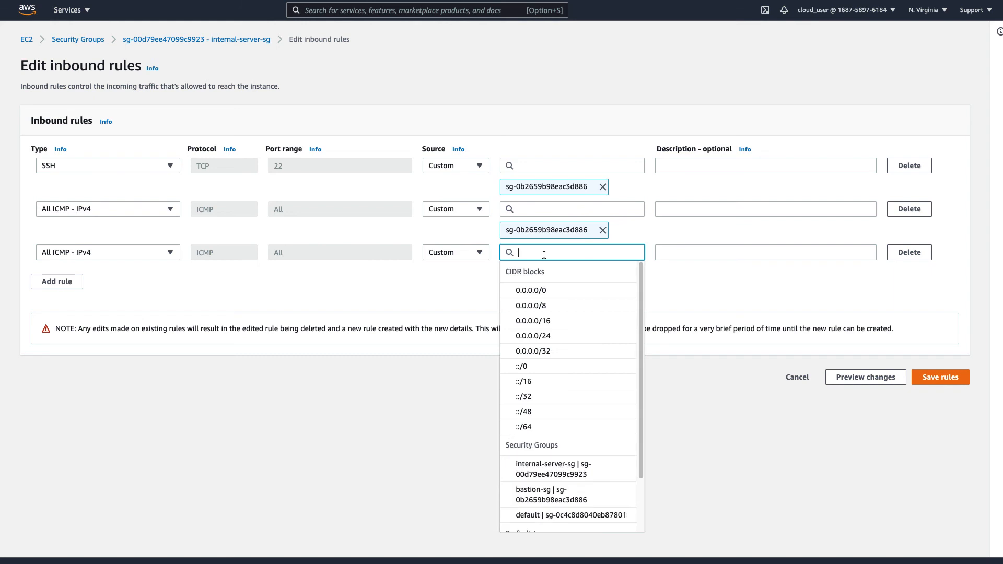
{"action": "type", "text": "192.168"}
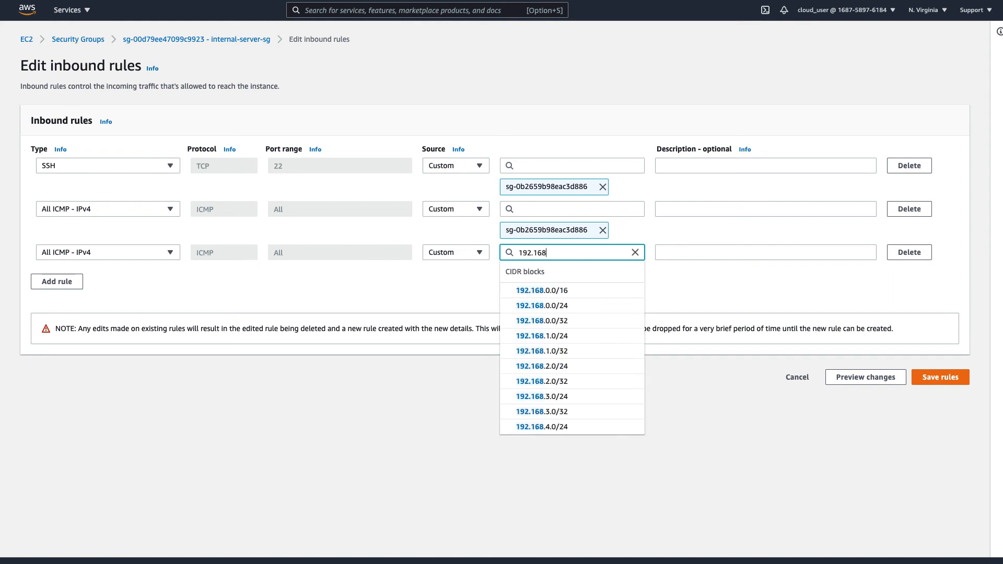
{"action": "type", "text": ".10.0"}
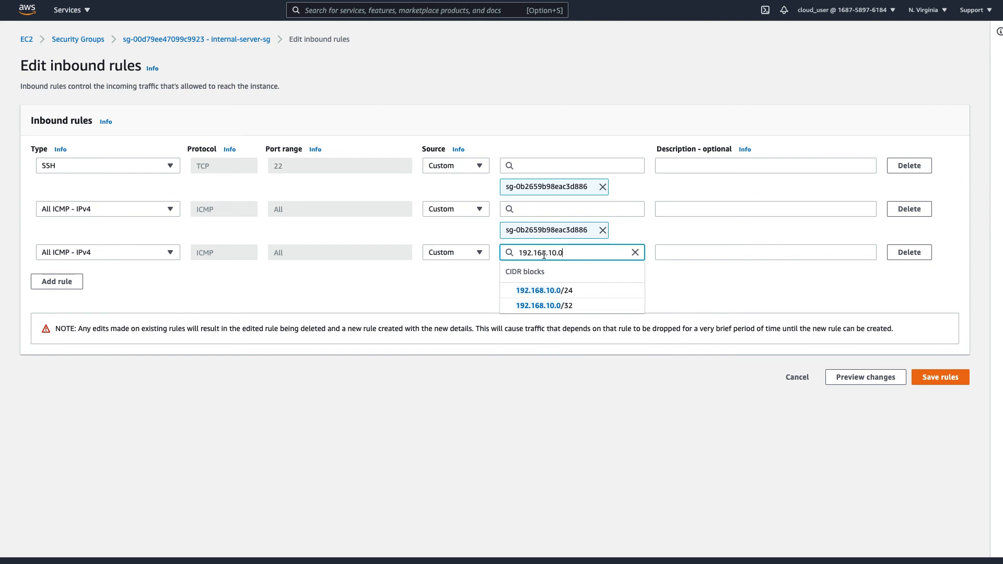
{"action": "left_click", "coordinate": [569, 291]}
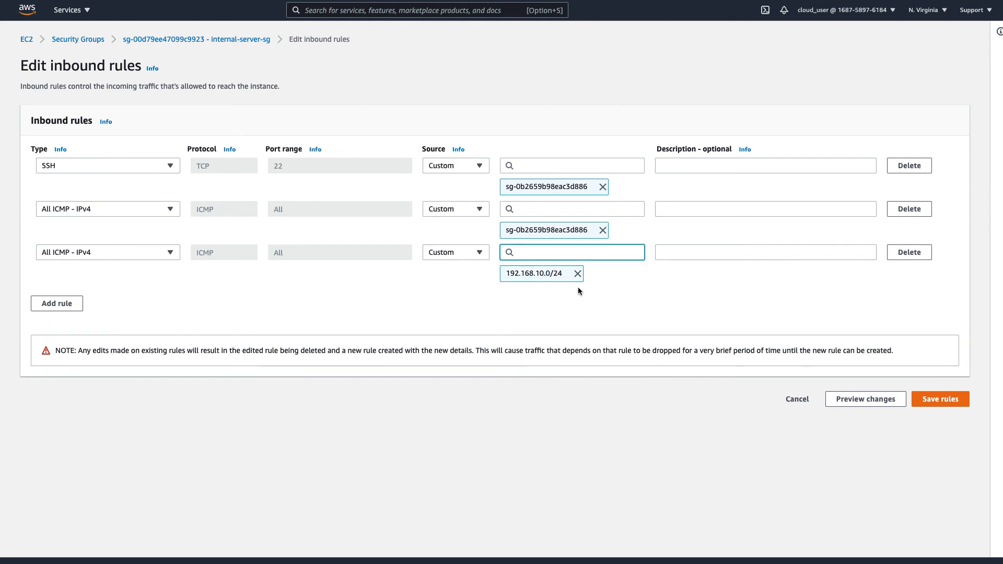
Step: Add an SSH inbound rule with custom source 192.168.10.0/24 and save the security group's rules
{"action": "left_click", "coordinate": [73, 302]}
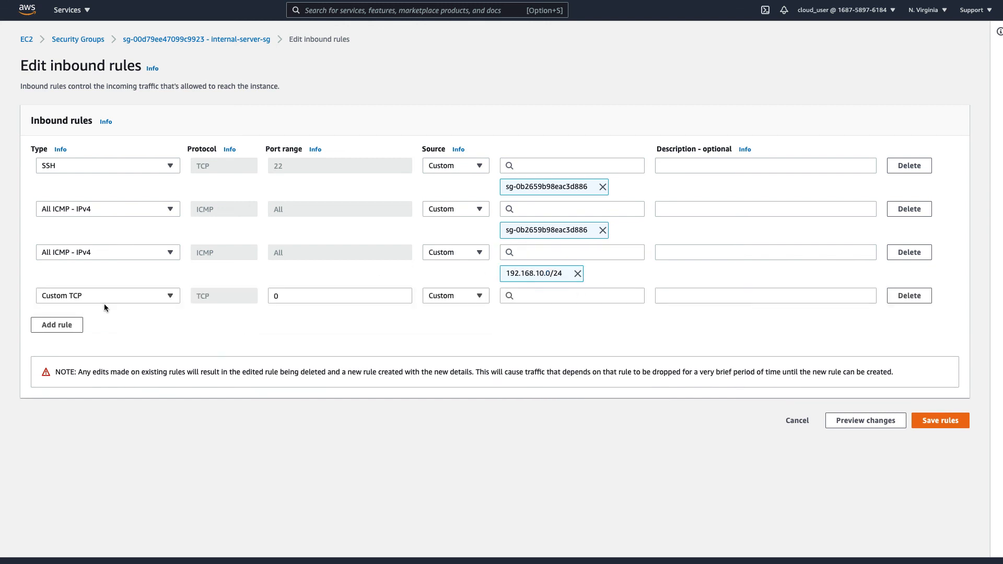
{"action": "left_click", "coordinate": [103, 300]}
{"action": "left_click", "coordinate": [77, 224]}
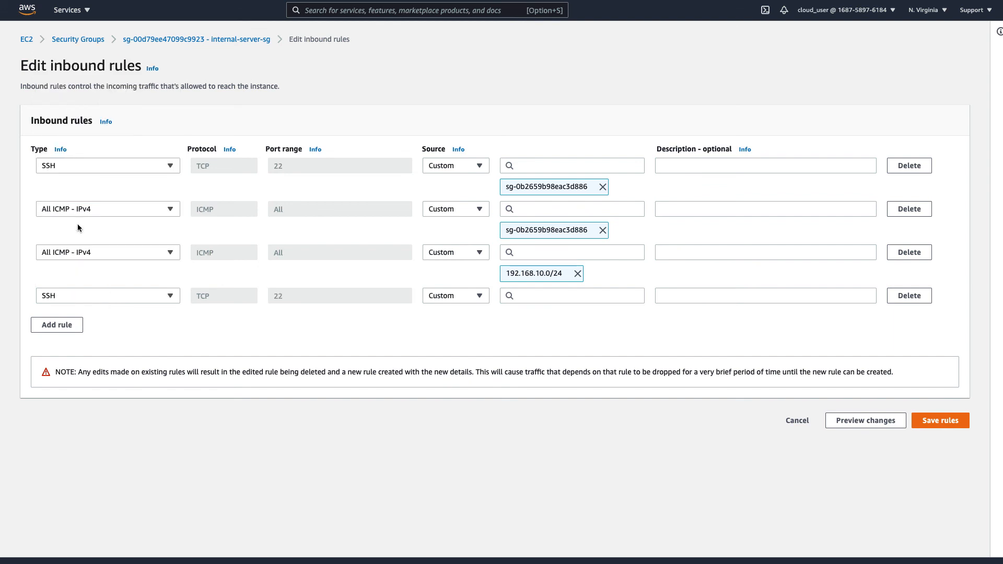
{"action": "left_click", "coordinate": [529, 297]}
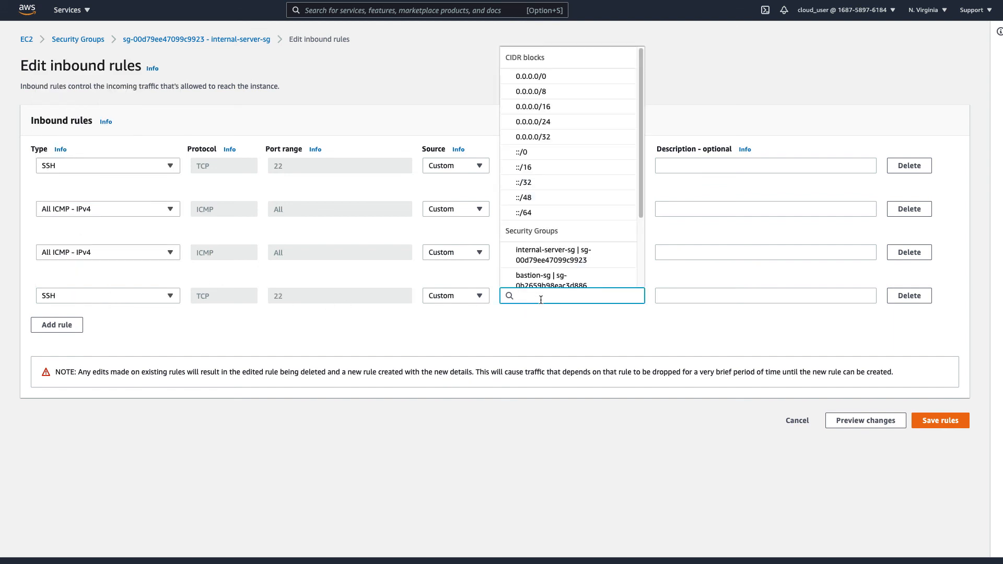
{"action": "type", "text": "192.138"}
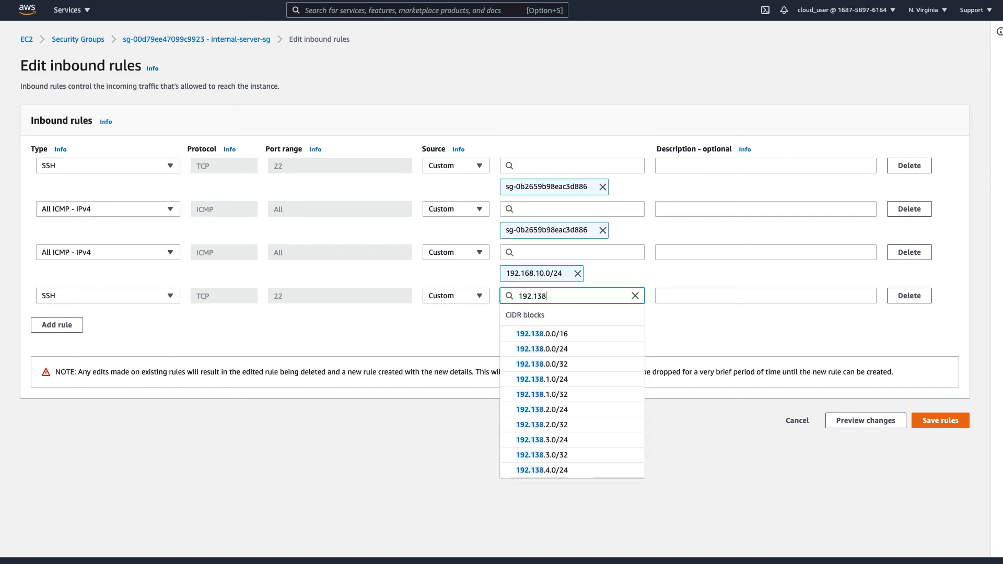
{"action": "key", "text": "BackSpace"}
{"action": "key", "text": "BackSpace"}
{"action": "type", "text": "68.10.0"}
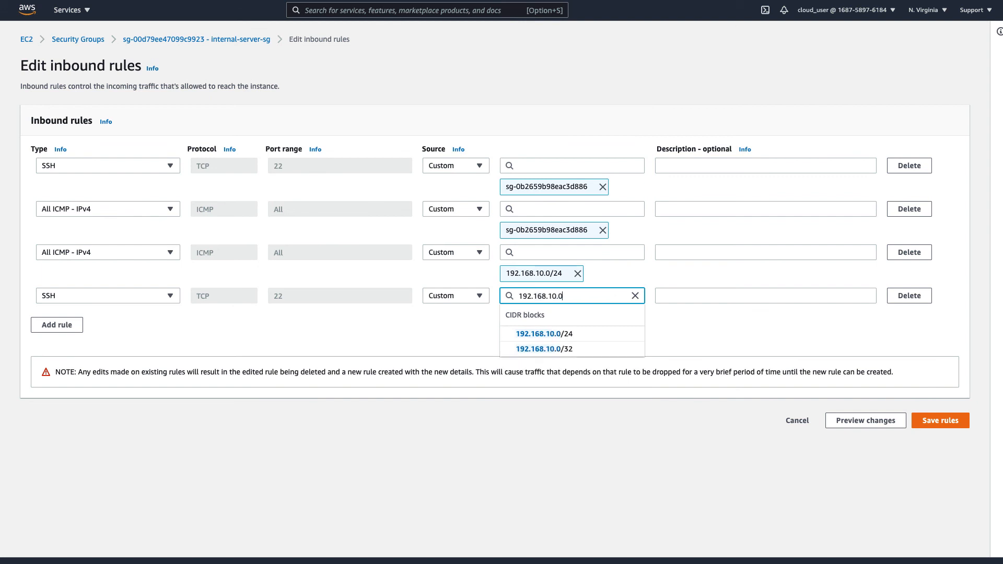
{"action": "left_click", "coordinate": [554, 334]}
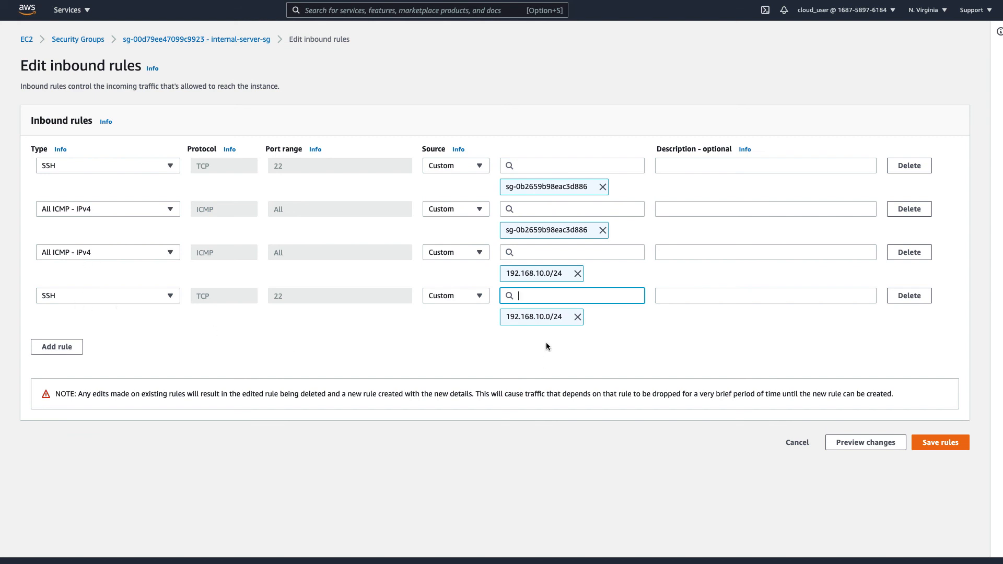
{"action": "left_click", "coordinate": [934, 449]}
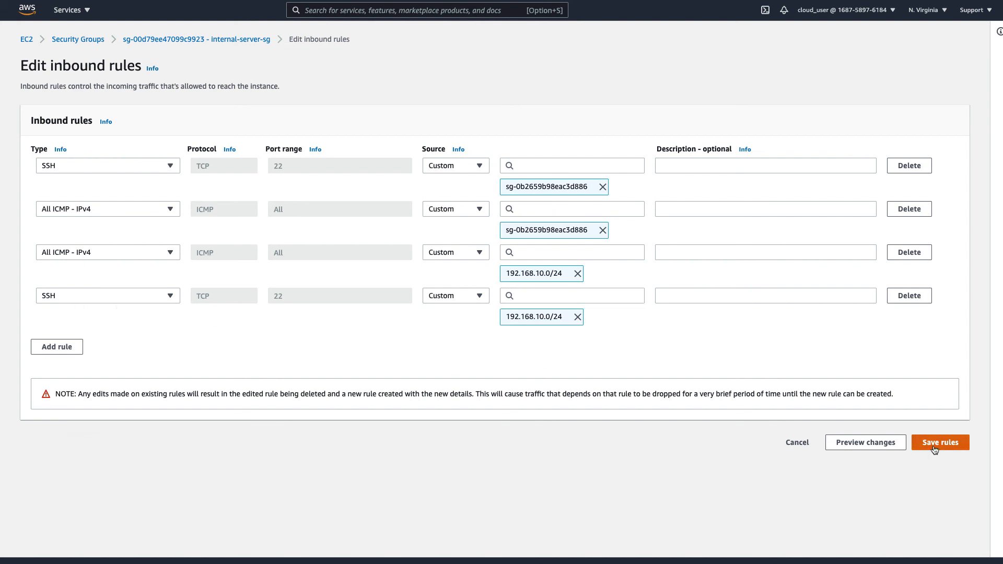